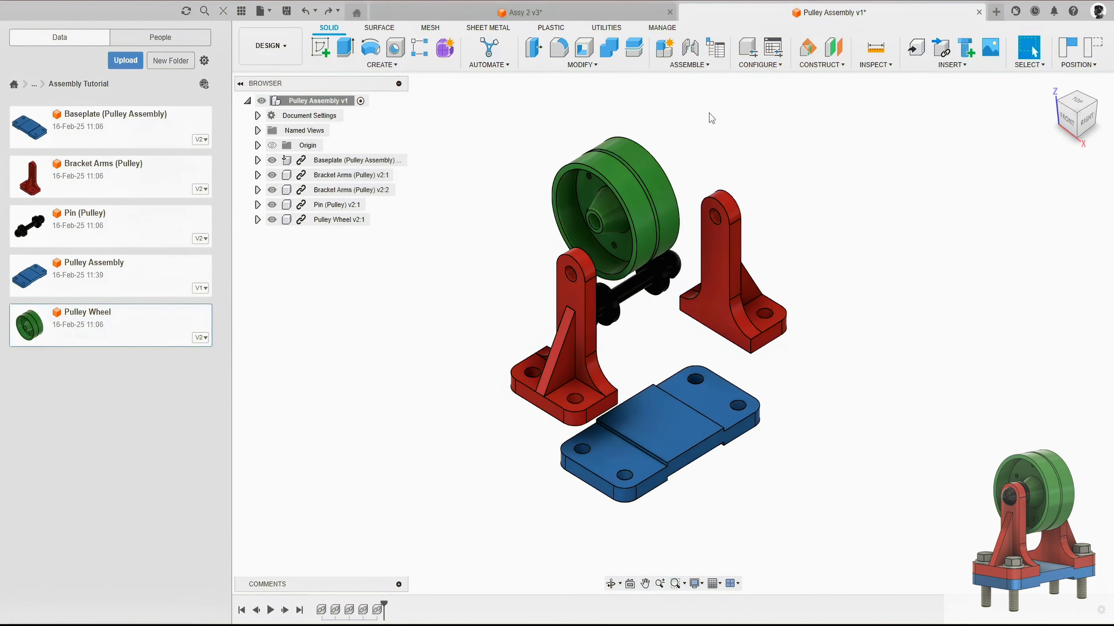
- Hide the project's file listing so the modelling view fills the window
left_click(692, 66)
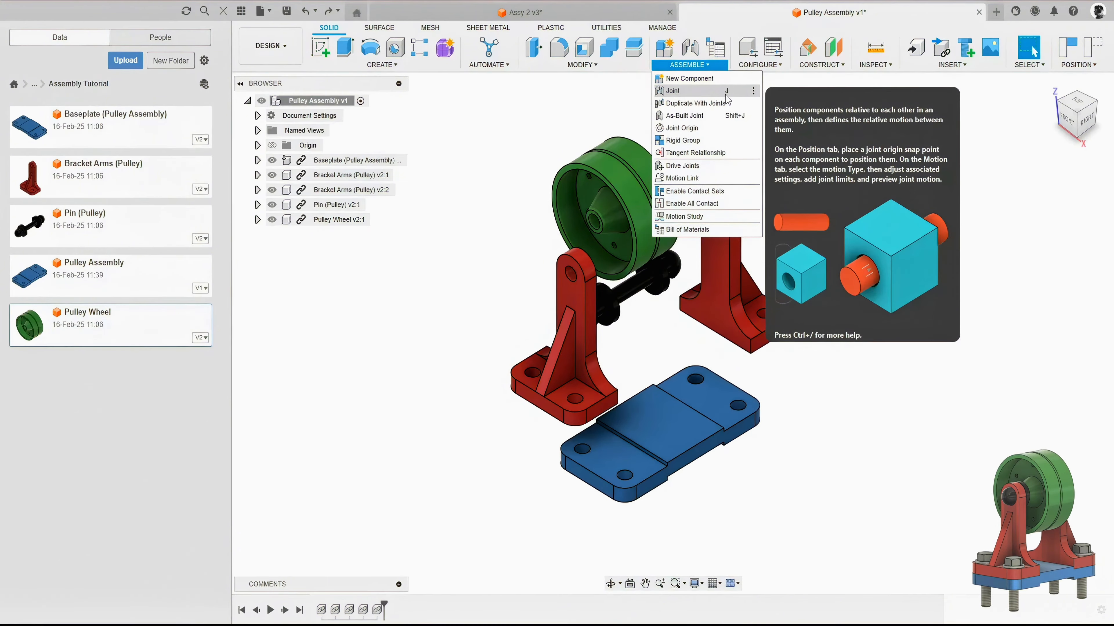
left_click(655, 96)
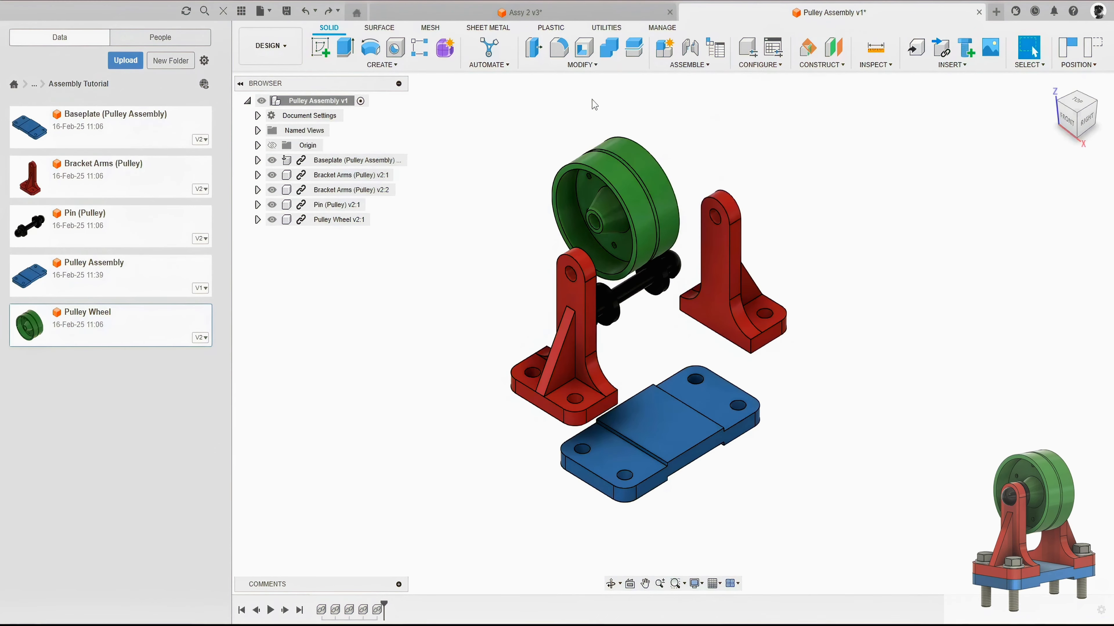
left_click(224, 16)
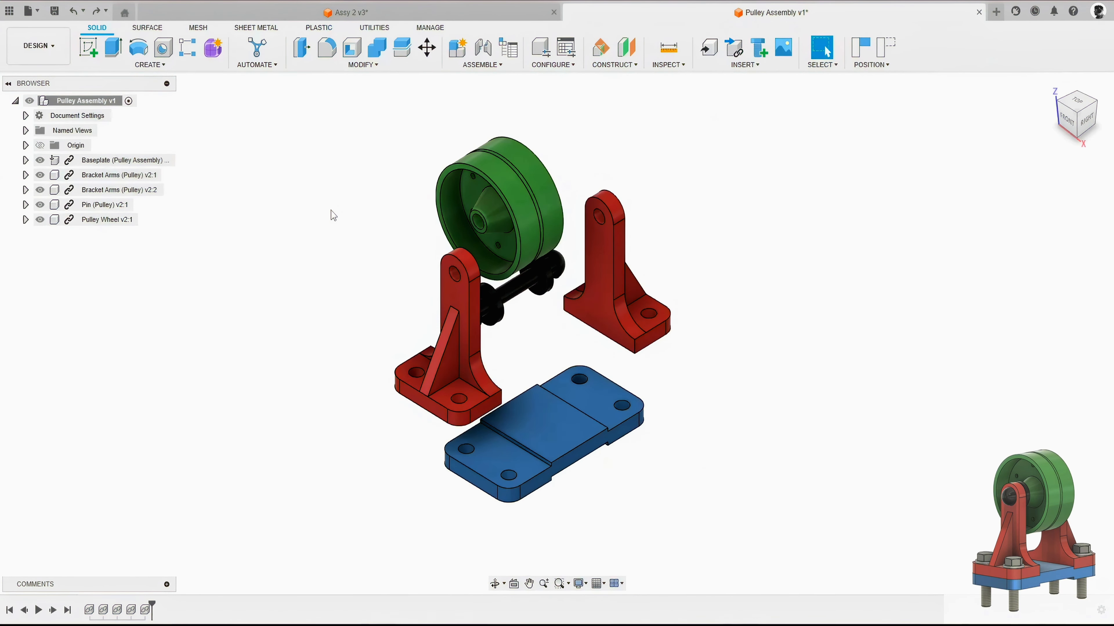
key("j")
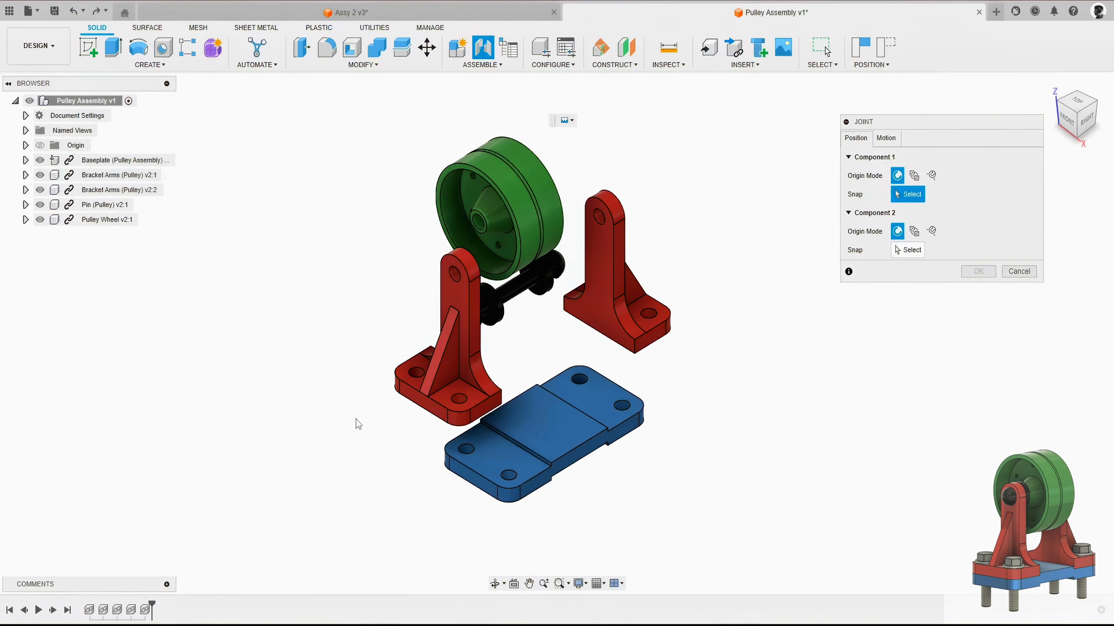
scroll(358, 424, "up", 1)
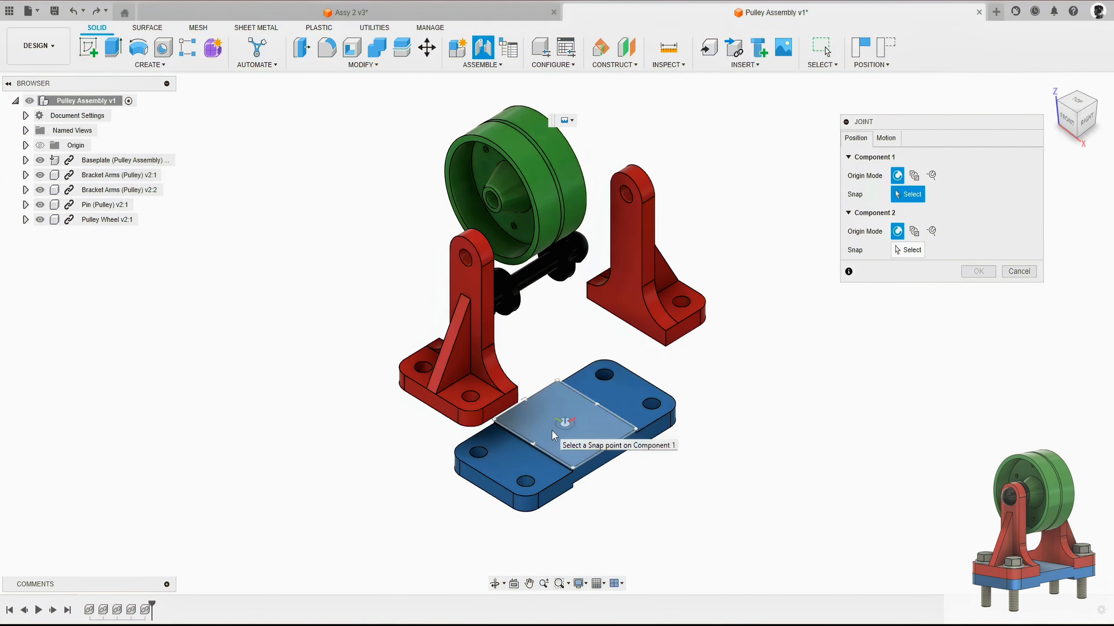
key("Escape")
- Move the front bracket arm away from the baseplate and start a Joint, snapping Component 1 to the centre of the arm's bottom face
mouse_move(476, 363)
left_mouse_down()
mouse_move(498, 420)
mouse_move(540, 458)
mouse_move(530, 418)
mouse_move(513, 399)
mouse_move(518, 444)
mouse_move(472, 371)
left_mouse_up()
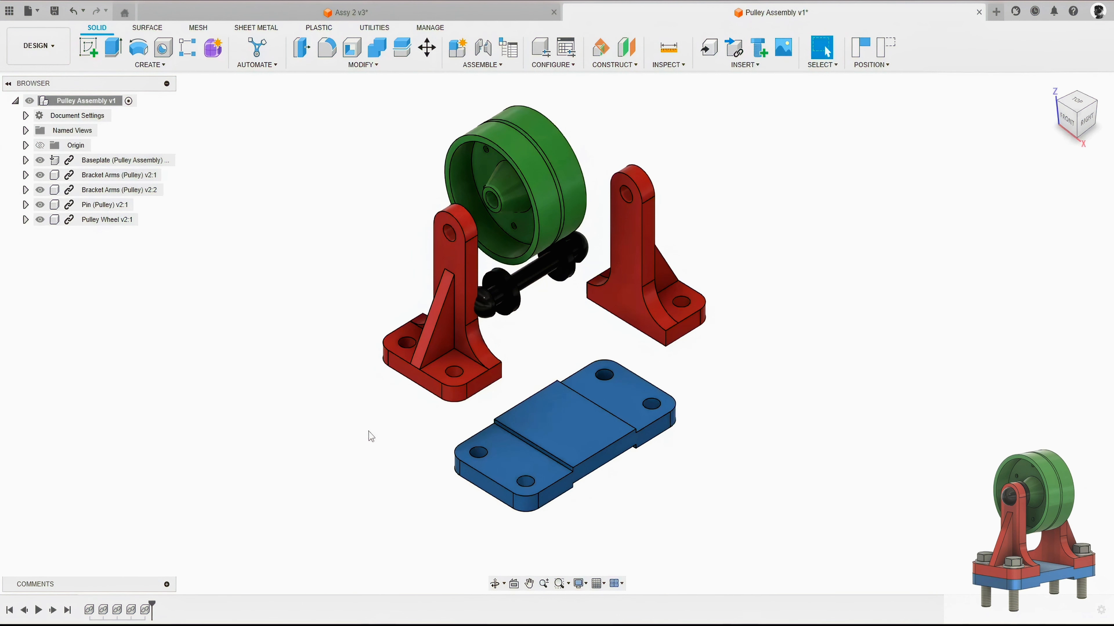
key("j")
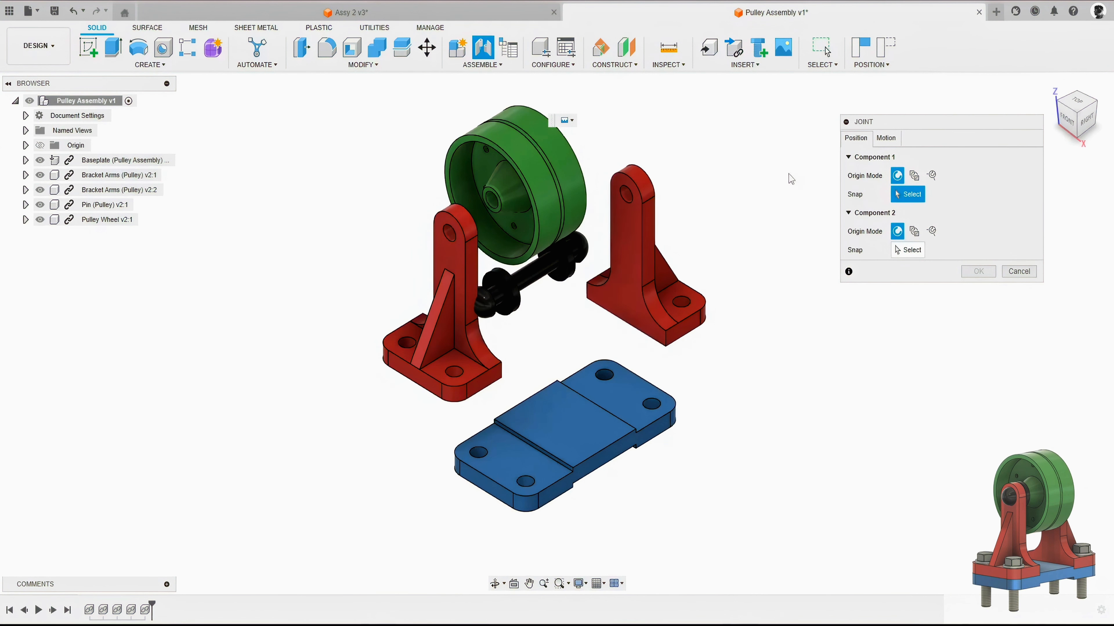
left_click_drag(880, 130, 793, 146)
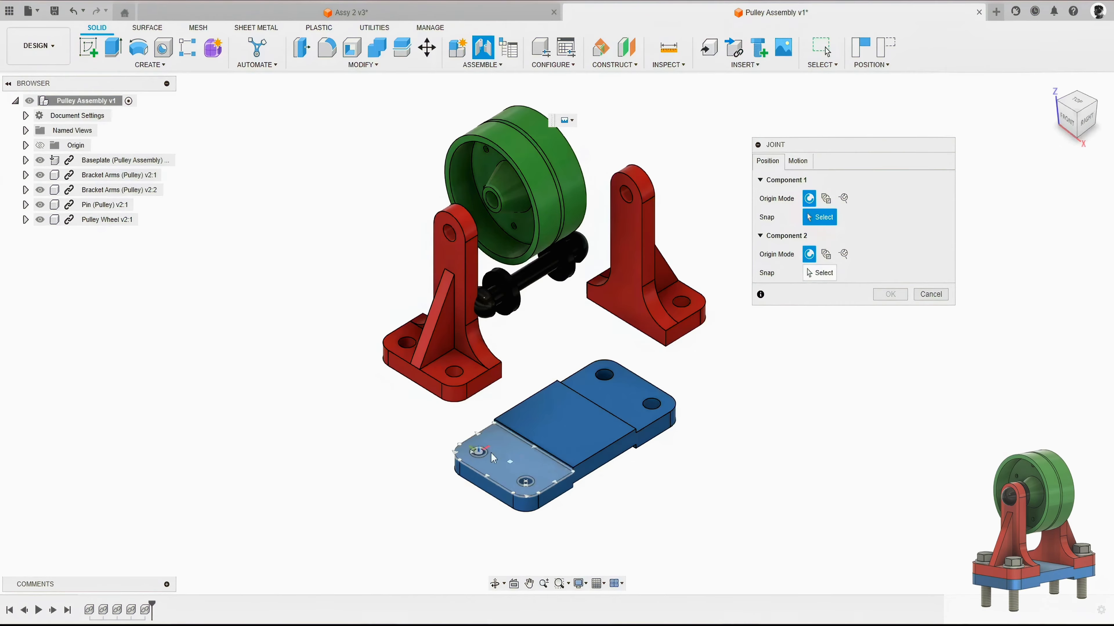
middle_click_drag(493, 458, 478, 305, "shift")
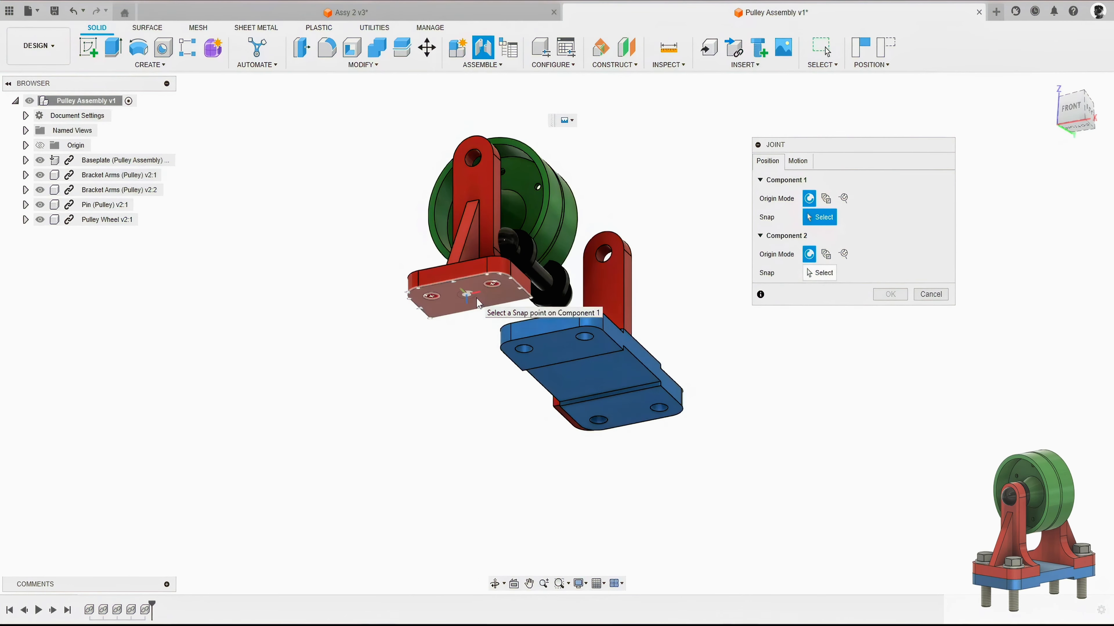
scroll(478, 304, "up", 3)
scroll(484, 305, "up", 2)
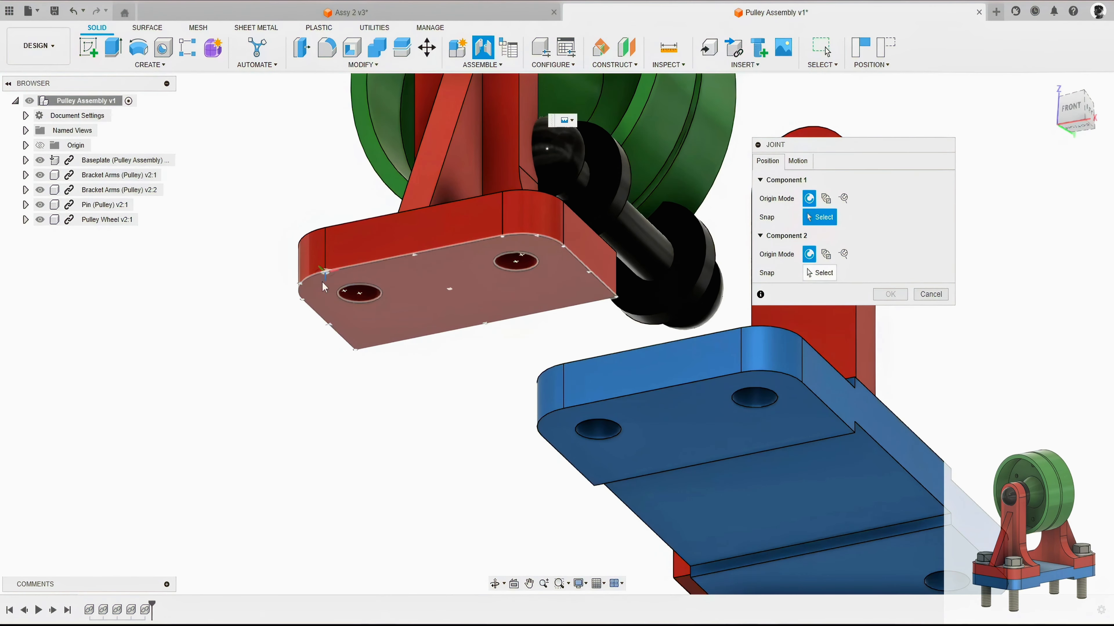
left_click(453, 290)
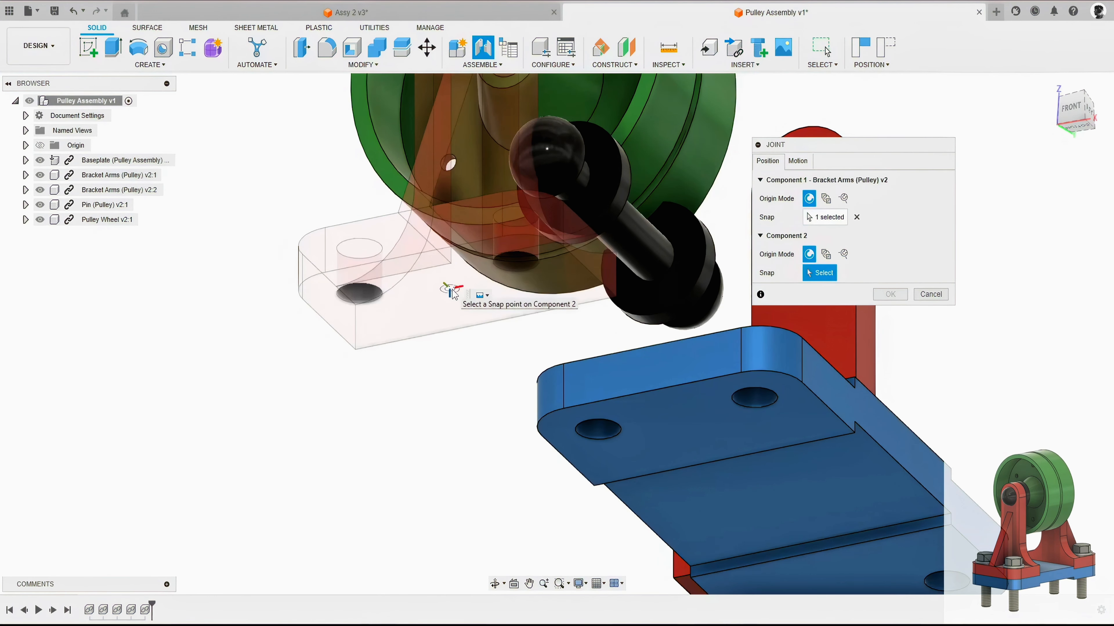
- Snap Component 2 of the joint to the centre of the baseplate's front lower top face, between its two holes
scroll(448, 371, "down", 5)
middle_click_drag(519, 371, 509, 441, "shift")
middle_click_drag(510, 440, 528, 325)
scroll(505, 413, "up", 3)
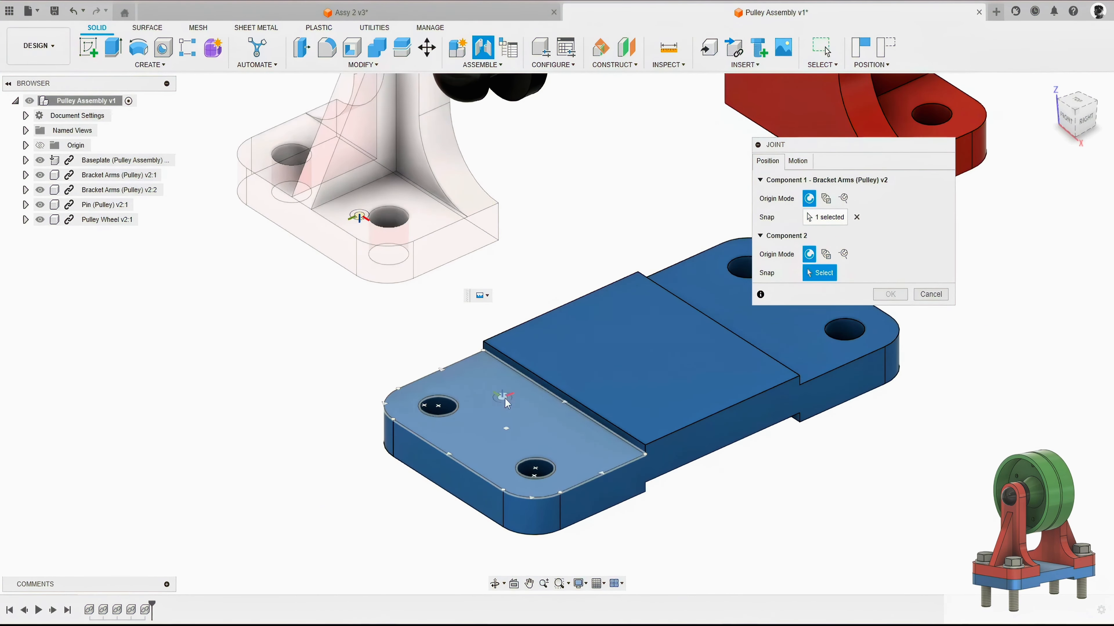
left_click(507, 431)
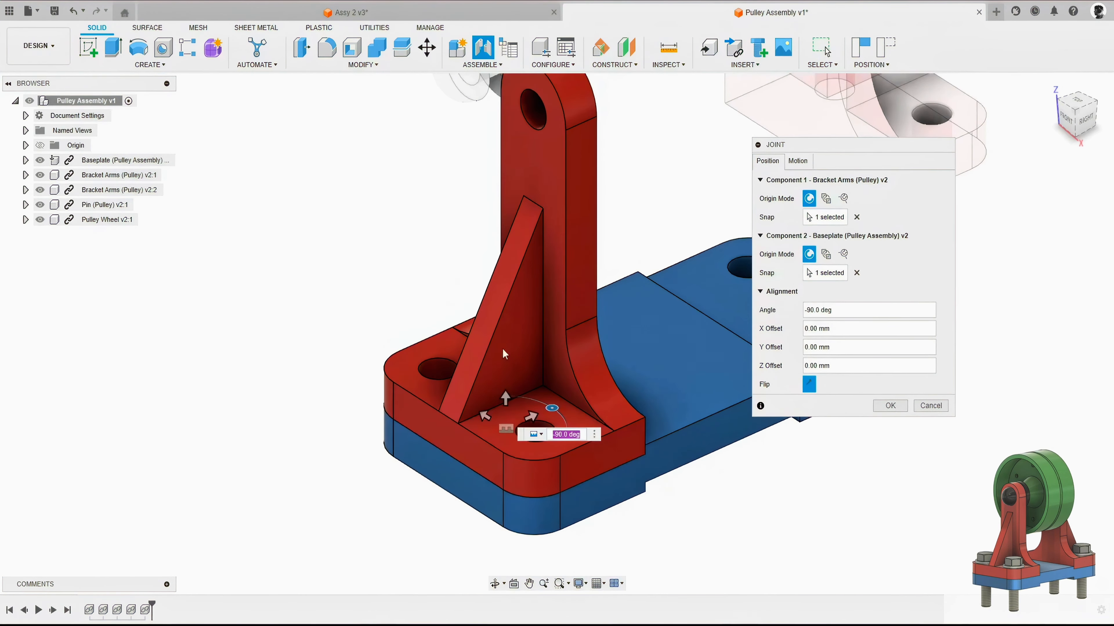
- Align the bracket arm with an angle of -90 deg and X and Y offsets of 0, and accept the joint
middle_click_drag(437, 315, 411, 277)
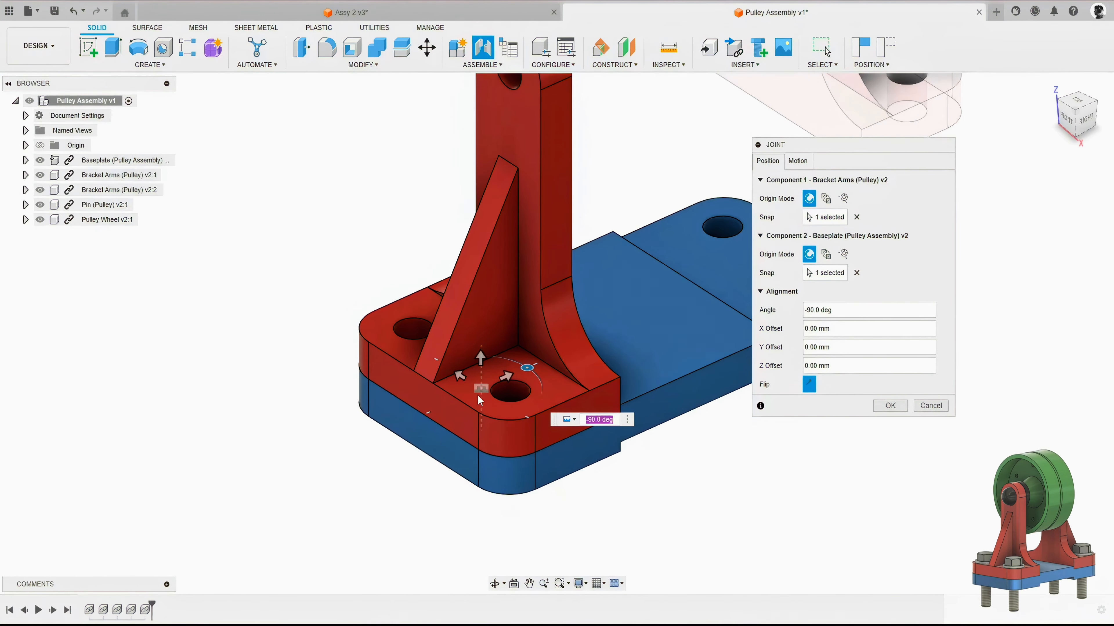
left_click_drag(506, 373, 490, 388)
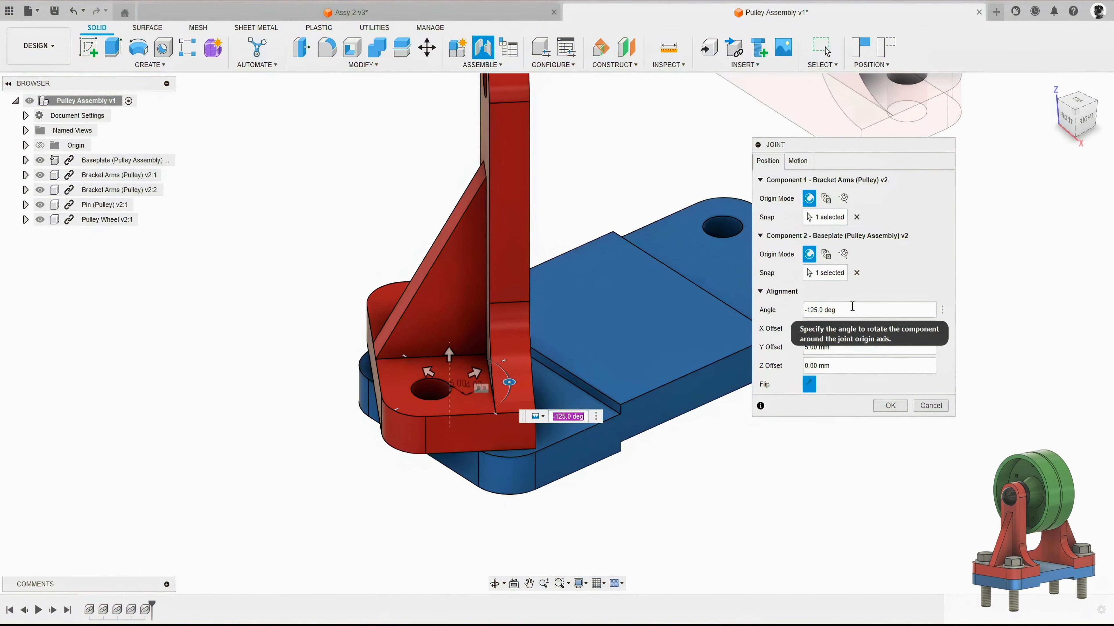
left_click_drag(852, 309, 796, 308)
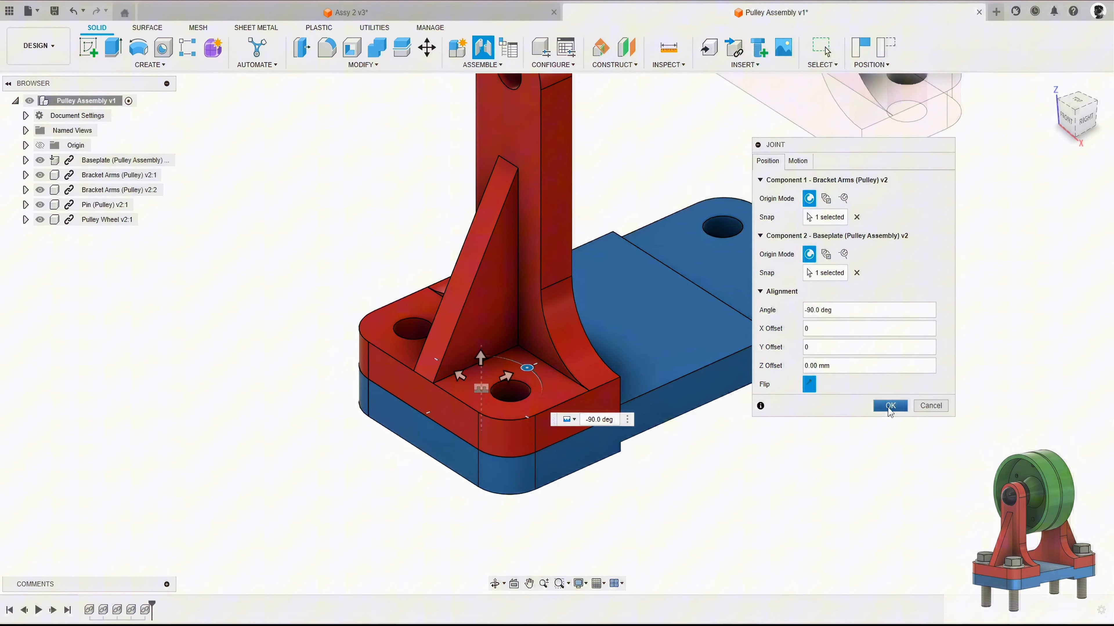
left_click(890, 407)
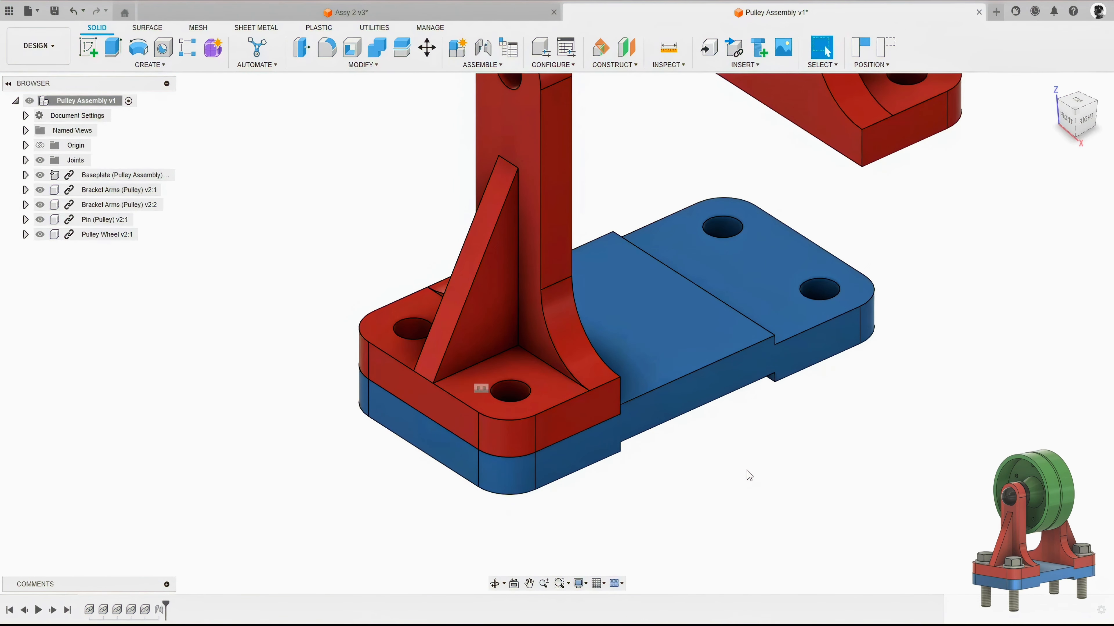
- Edit the bracket arm's joint and try the Revolute and Slider motion types
double_click(480, 388)
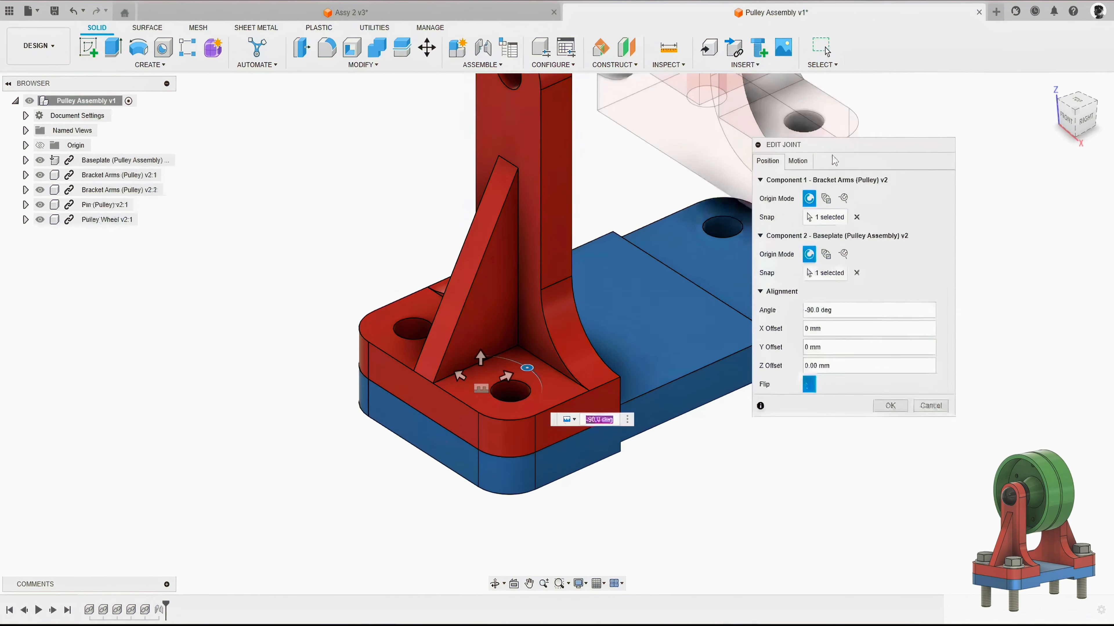
scroll(330, 349, "down", 3)
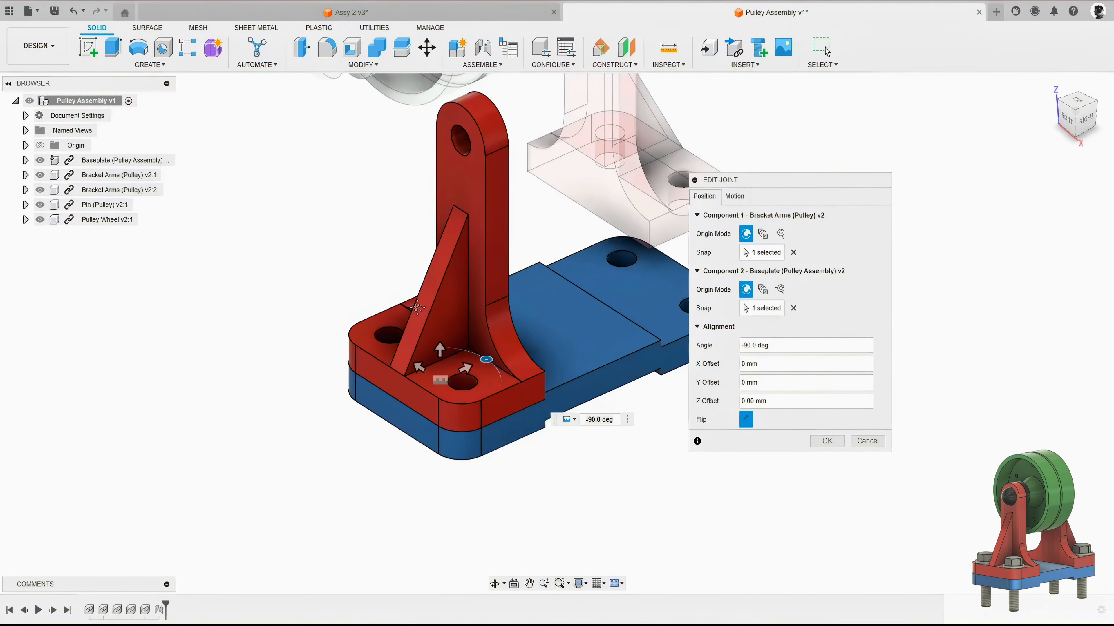
middle_click_drag(414, 301, 429, 354)
scroll(430, 352, "up", 2)
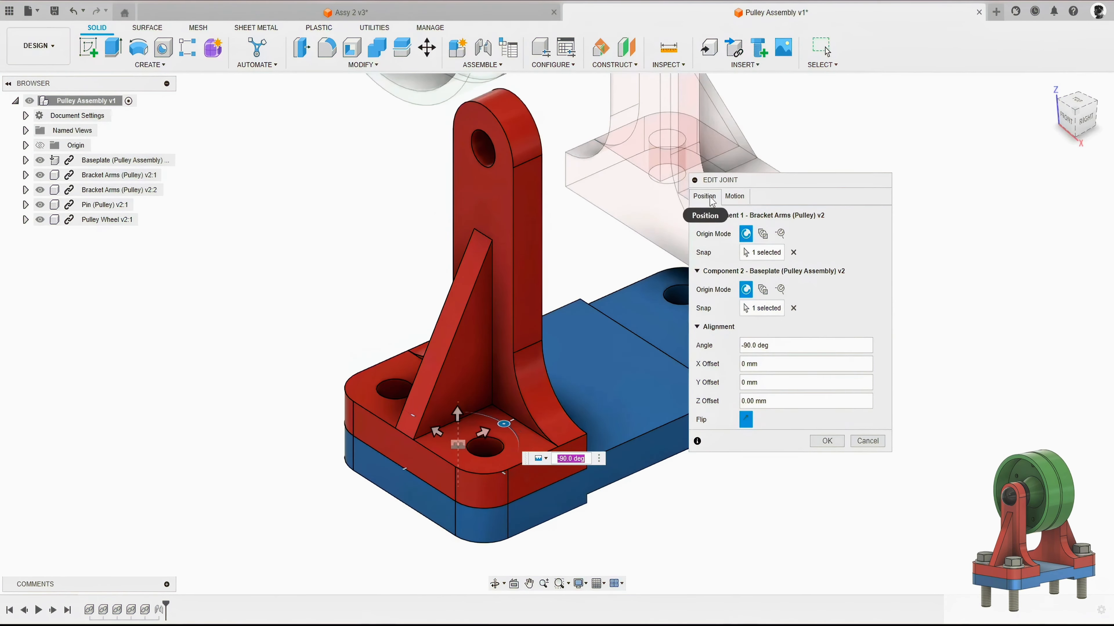
left_click_drag(718, 194, 655, 209)
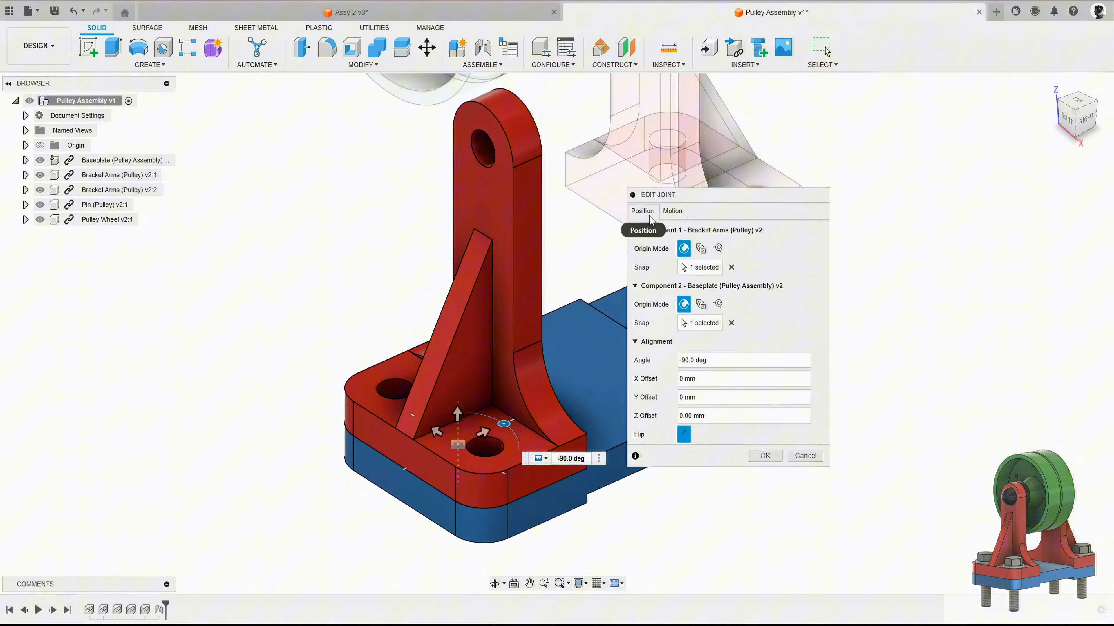
left_click(671, 213)
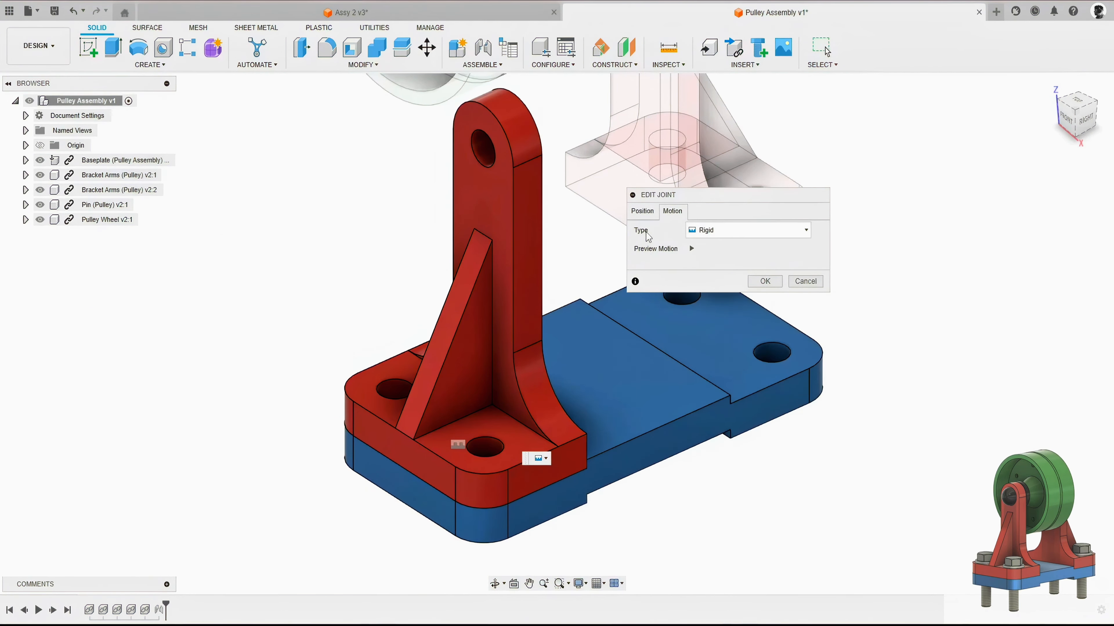
left_click(742, 233)
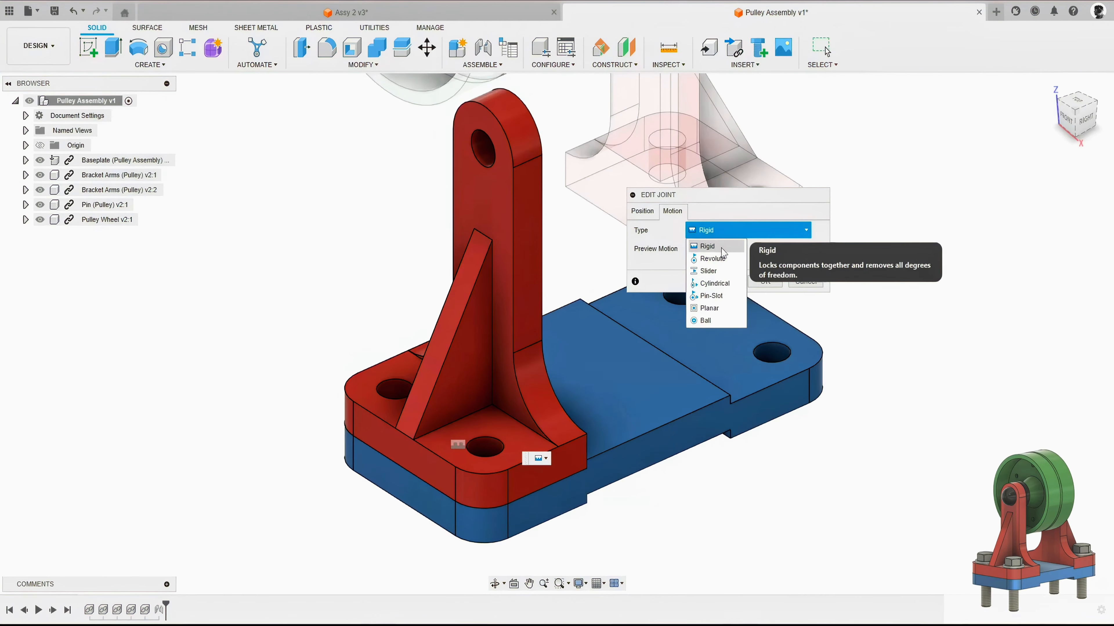
left_click(711, 259)
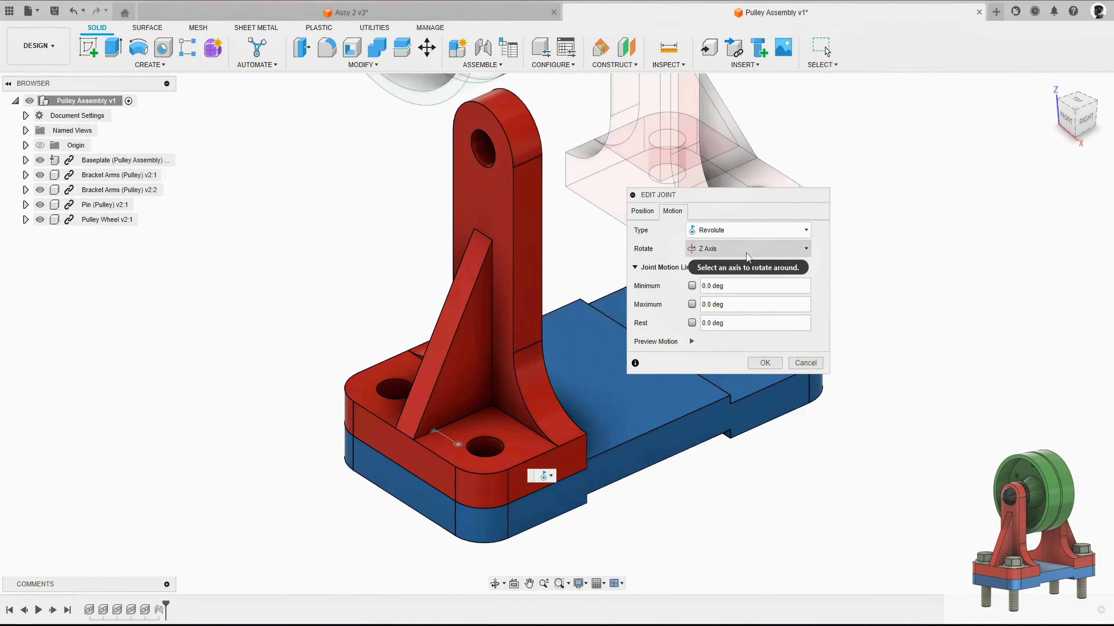
left_click(748, 230)
left_click(718, 272)
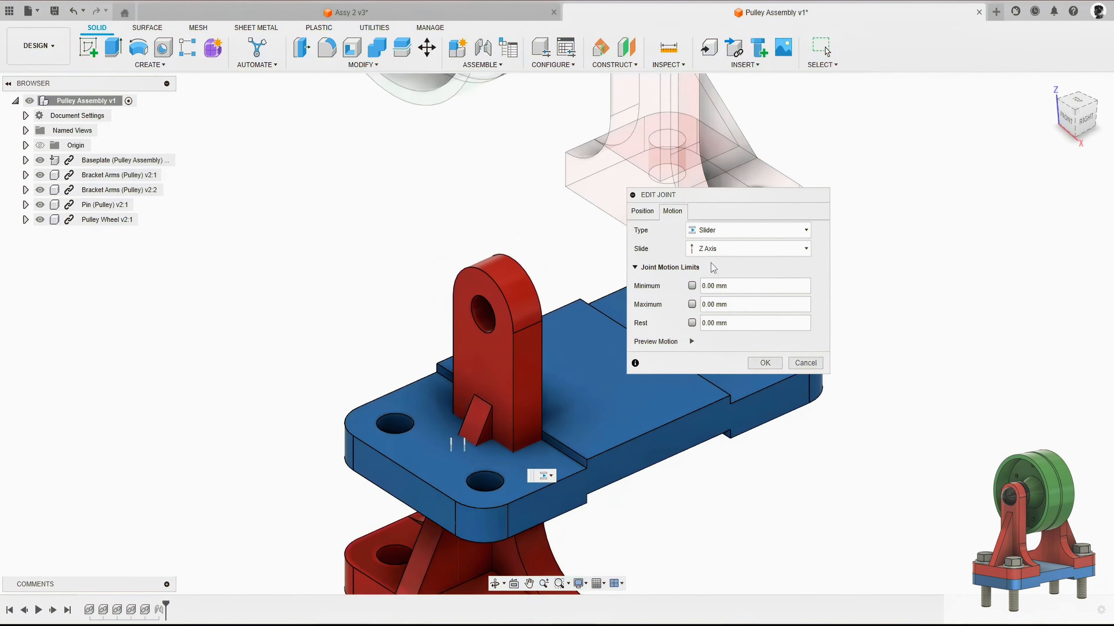
- Set the joint's motion type back to Rigid, review its position settings and accept the edit
left_click(714, 230)
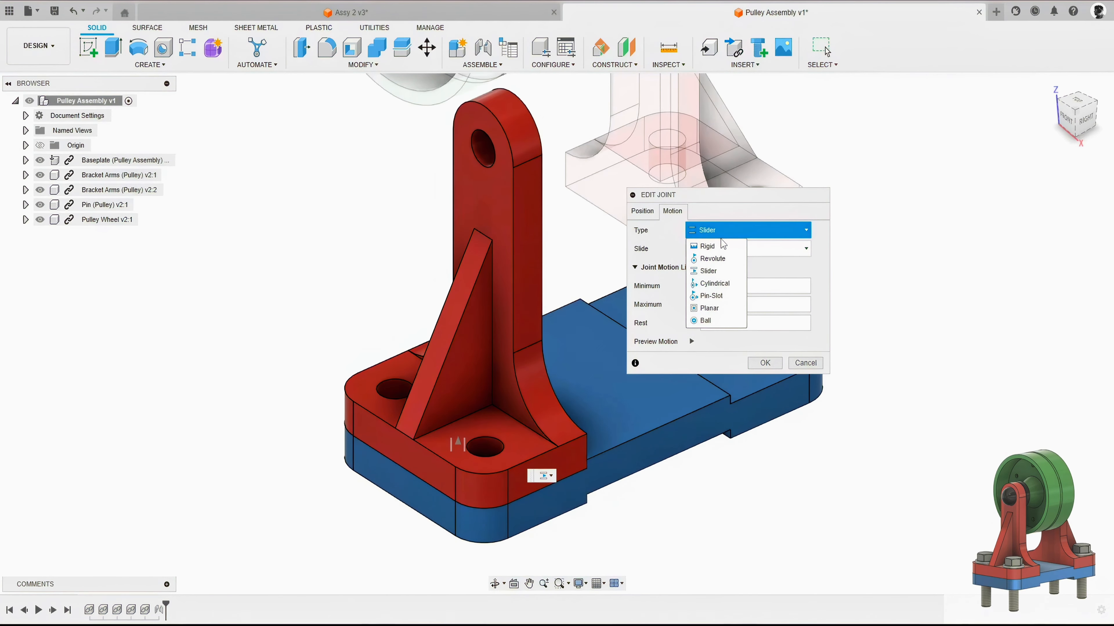
left_click(707, 246)
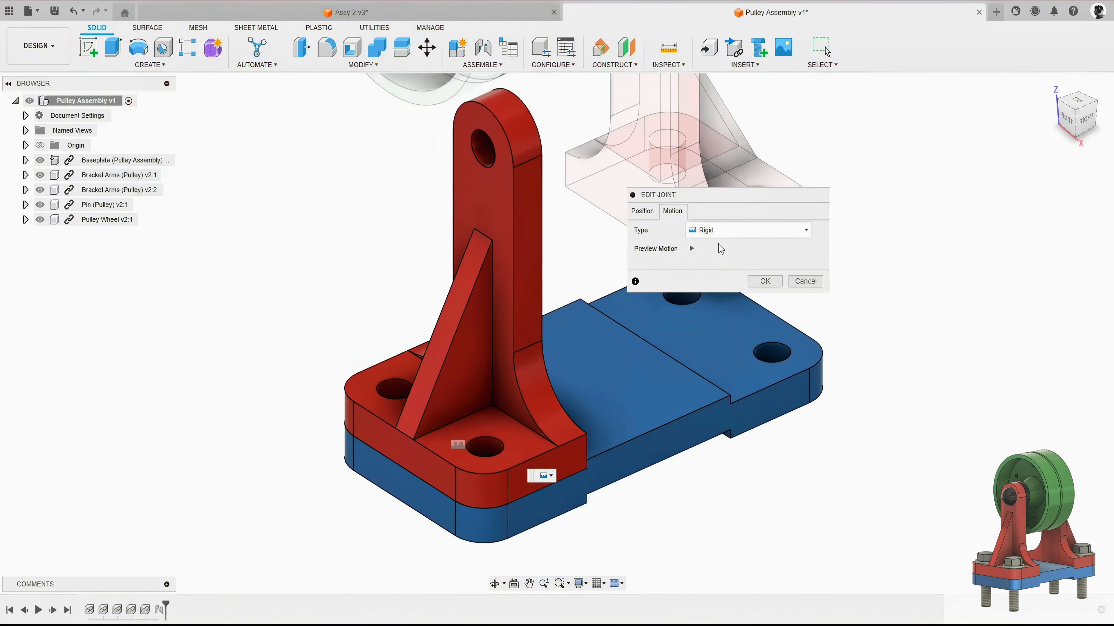
left_click(719, 231)
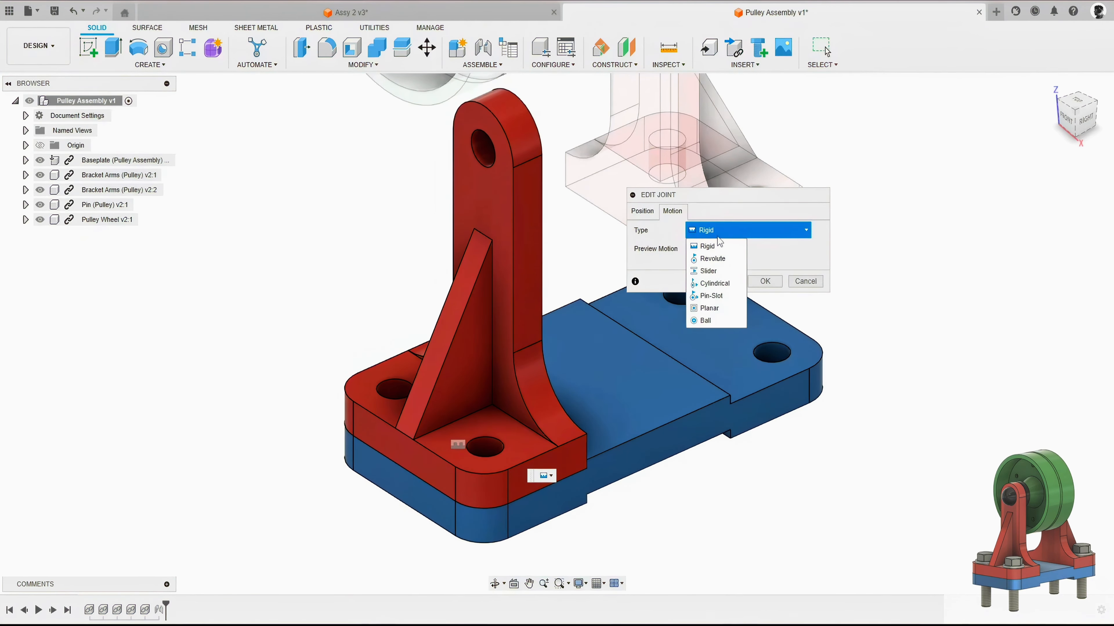
left_click(718, 237)
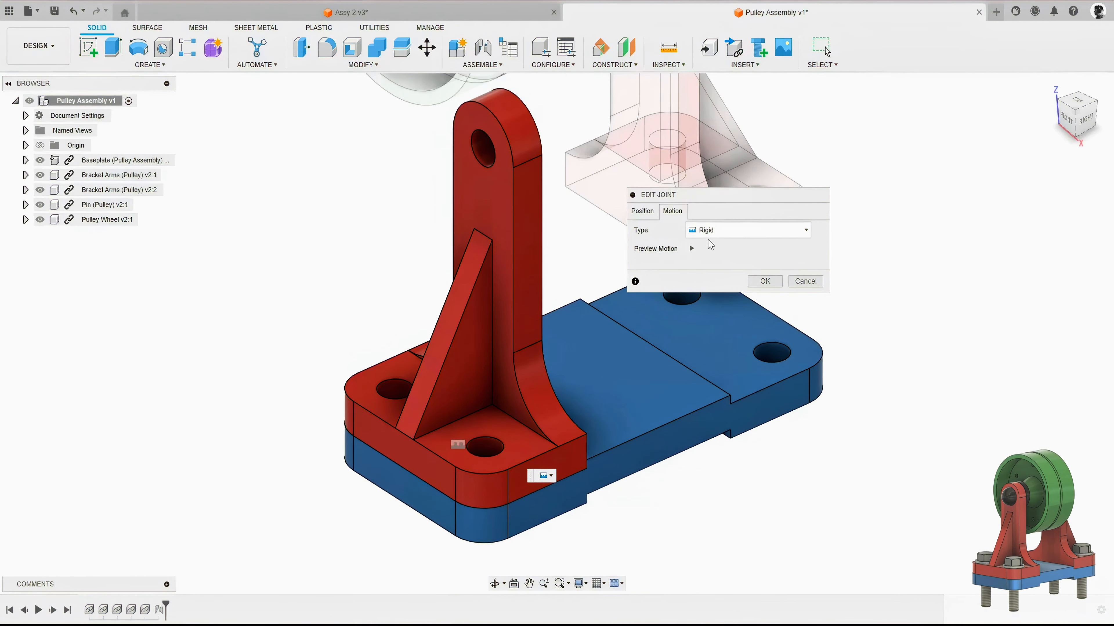
left_click(641, 211)
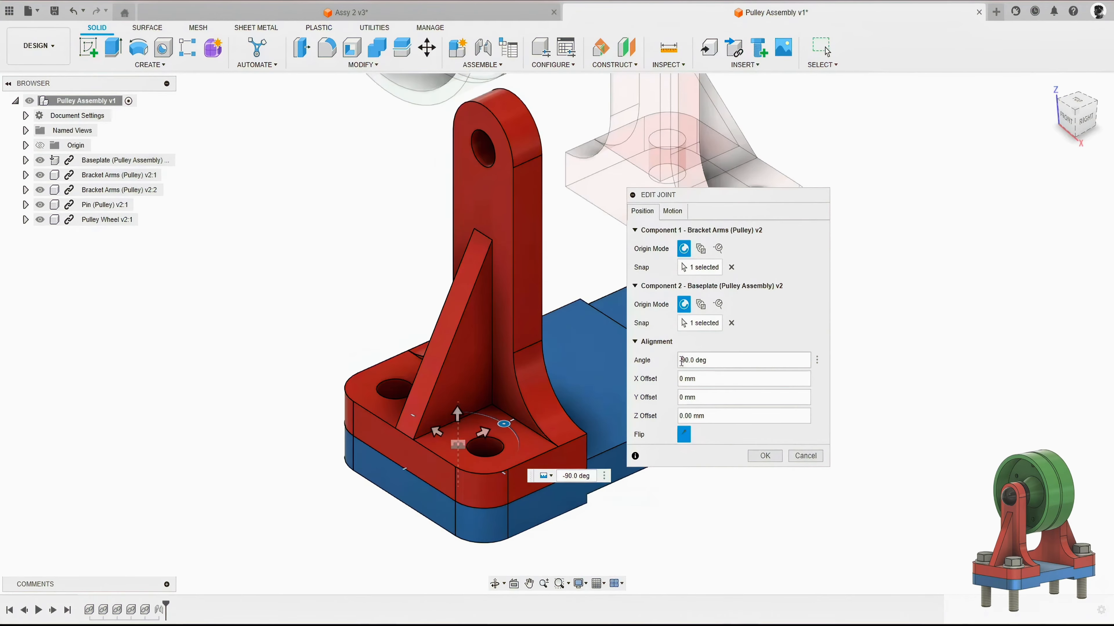
left_click(765, 456)
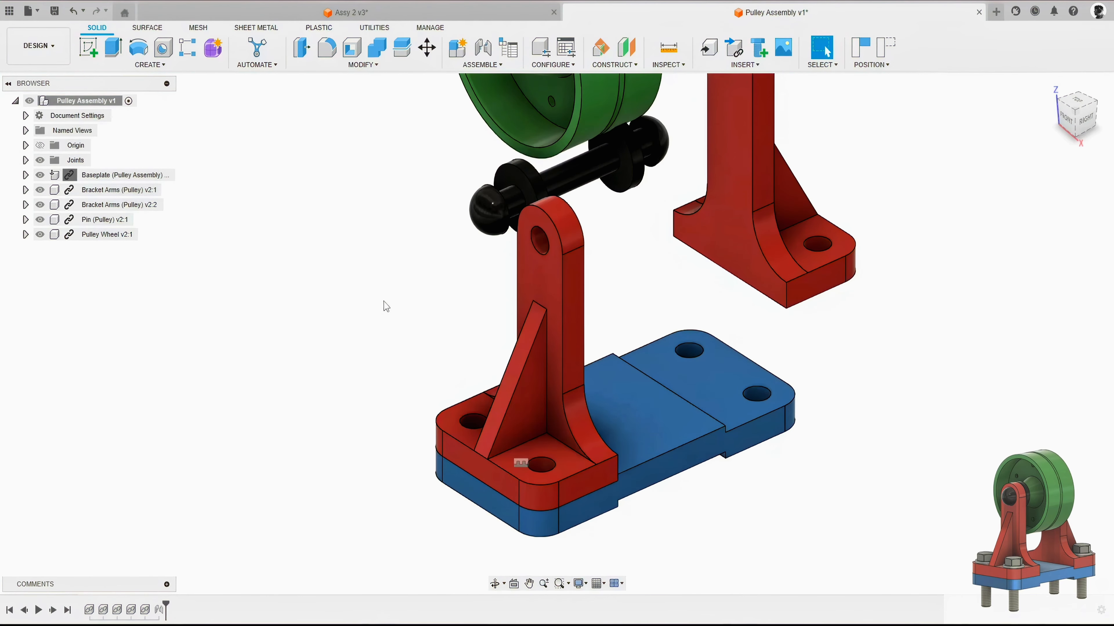
- Move the unattached bracket arm slightly away, start a joint and snap Component 1 to the underside centre of its right-side mounting hole
middle_click_drag(564, 278, 493, 376)
left_click_drag(671, 279, 720, 267)
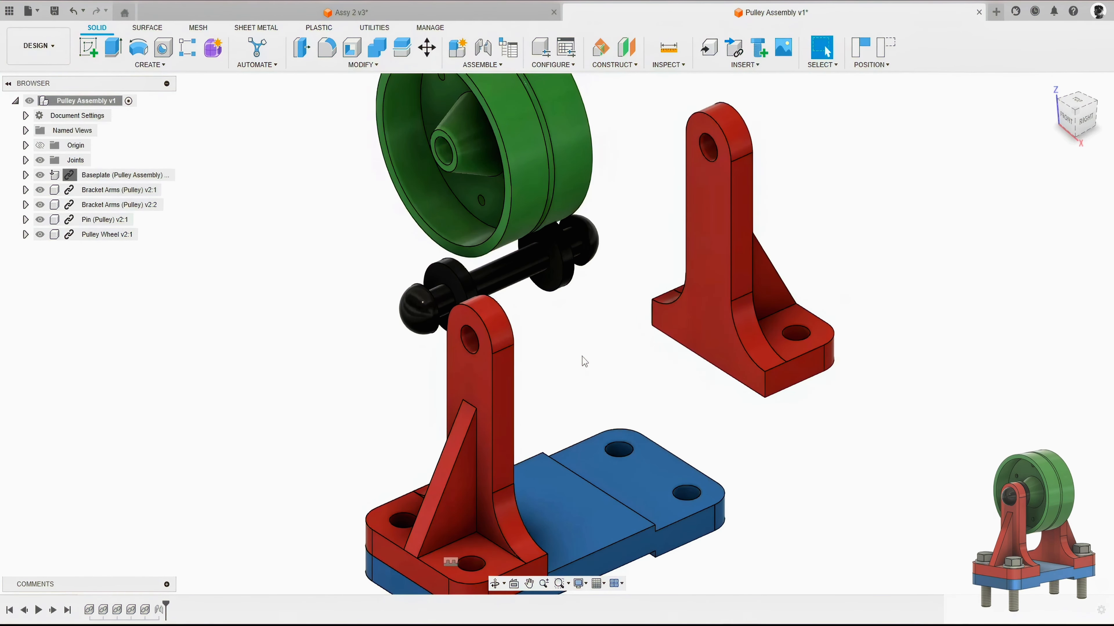
key("j")
left_click_drag(684, 195, 863, 129)
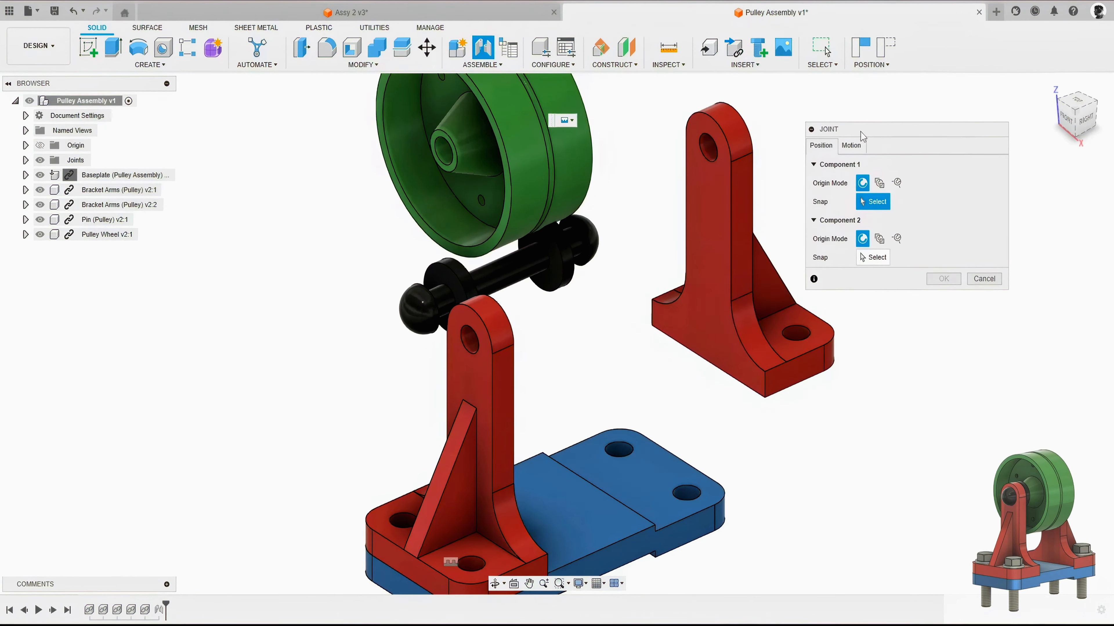
middle_click_drag(706, 233, 754, 406, "shift")
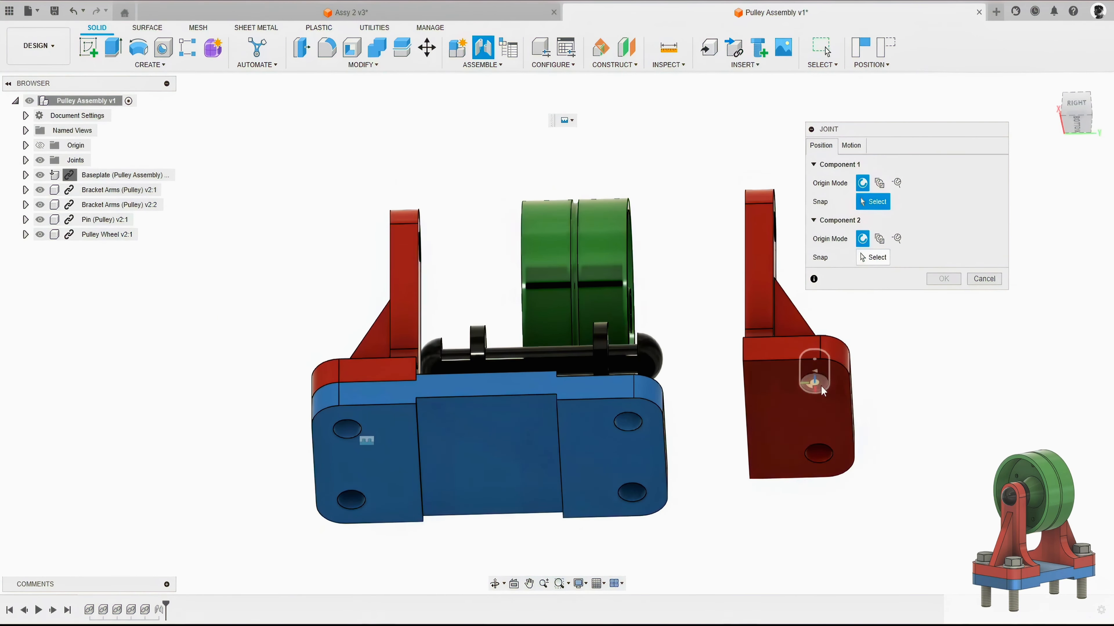
scroll(810, 384, "up", 3)
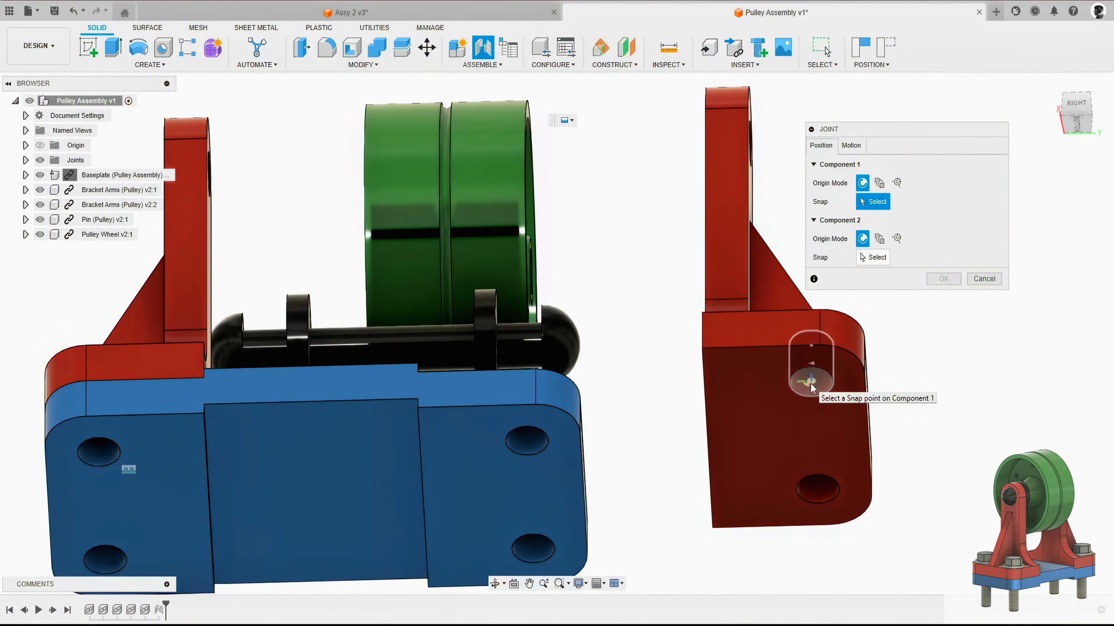
left_click(810, 383)
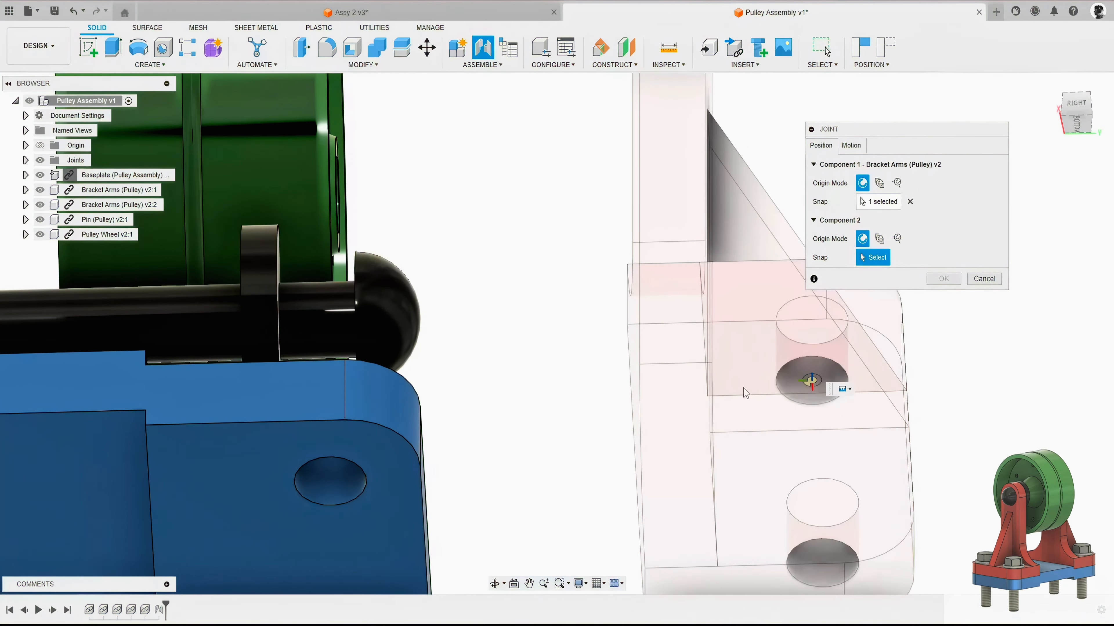
- Snap Component 2 to the top centre of the right-side hole at the baseplate's free end
scroll(713, 389, "down", 5)
middle_click_drag(712, 388, 635, 439, "shift")
middle_click_drag(635, 439, 636, 338)
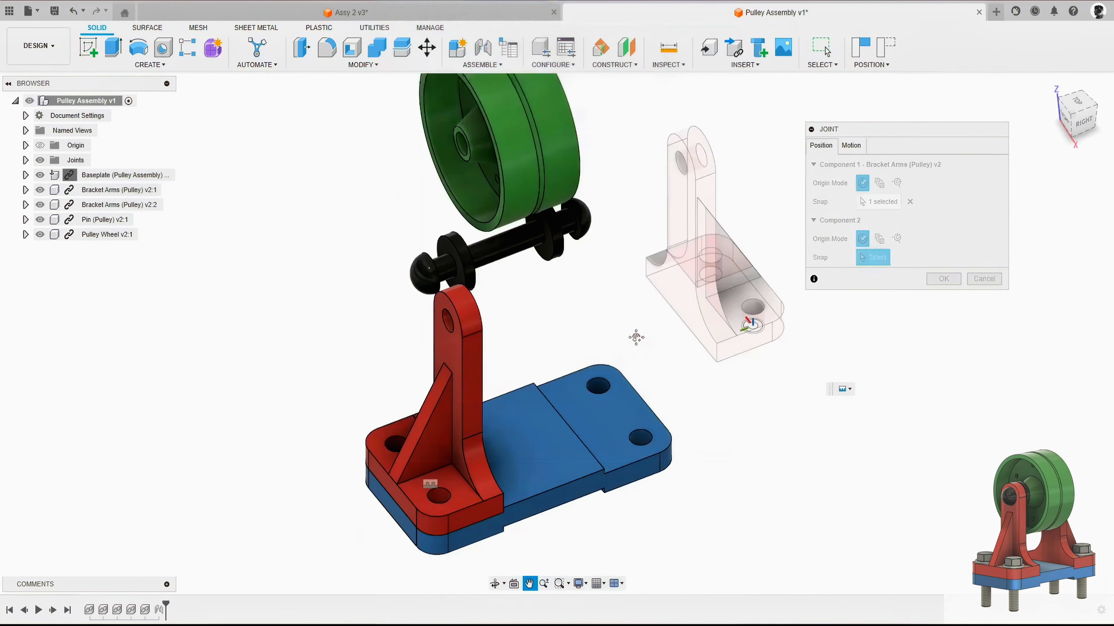
scroll(635, 412, "up", 5)
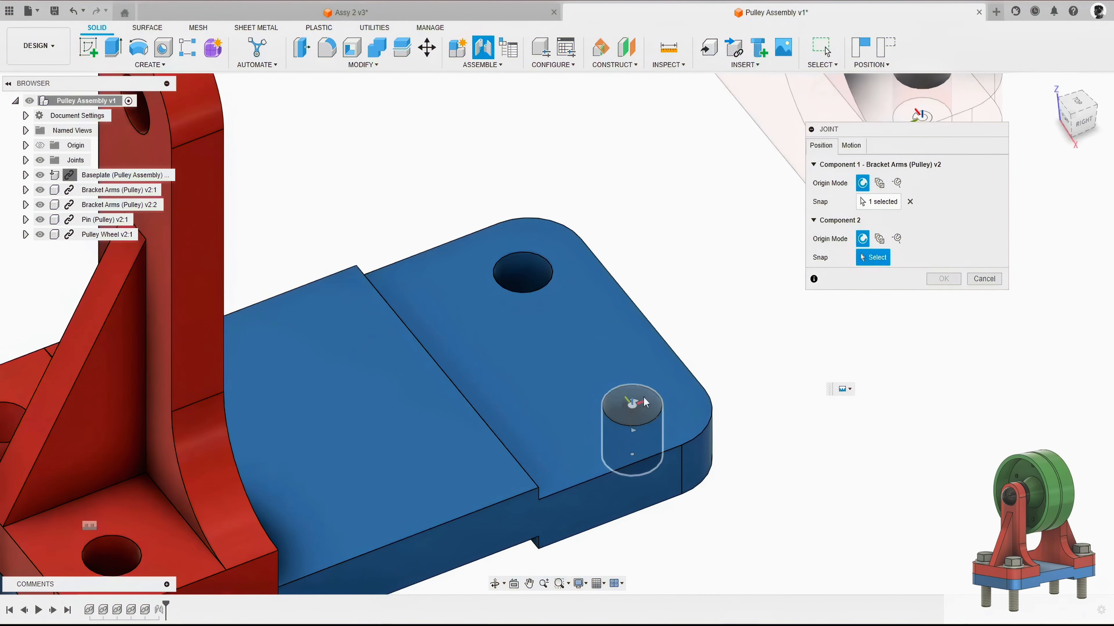
left_click(634, 407)
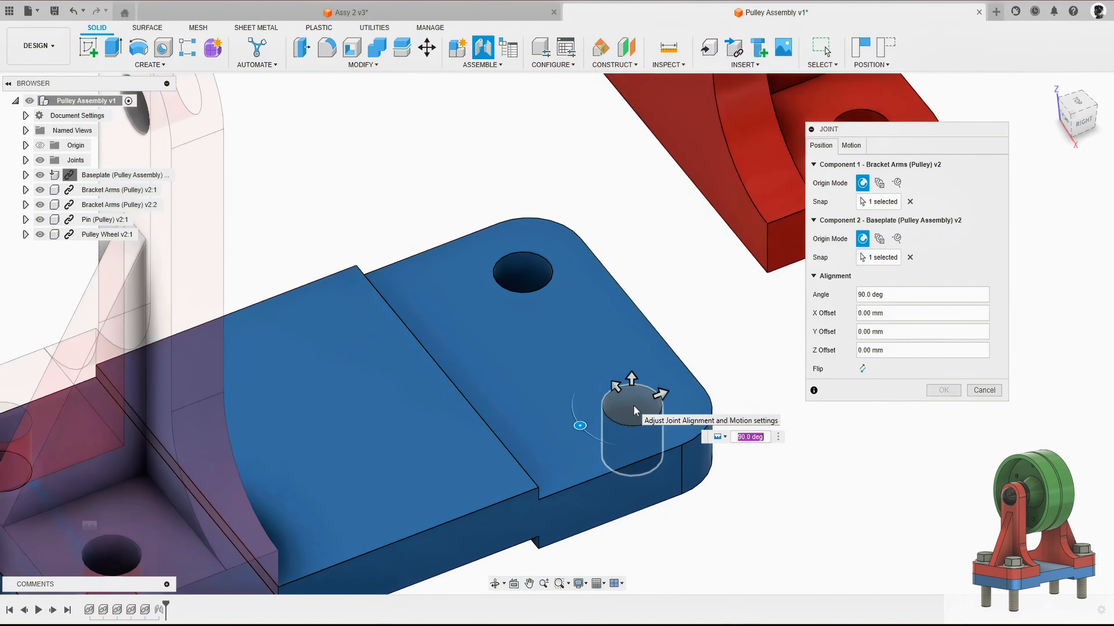
- Keep the second bracket arm at 90 deg with zero offsets, preview the Rigid motion and accept the joint
scroll(628, 379, "down", 4)
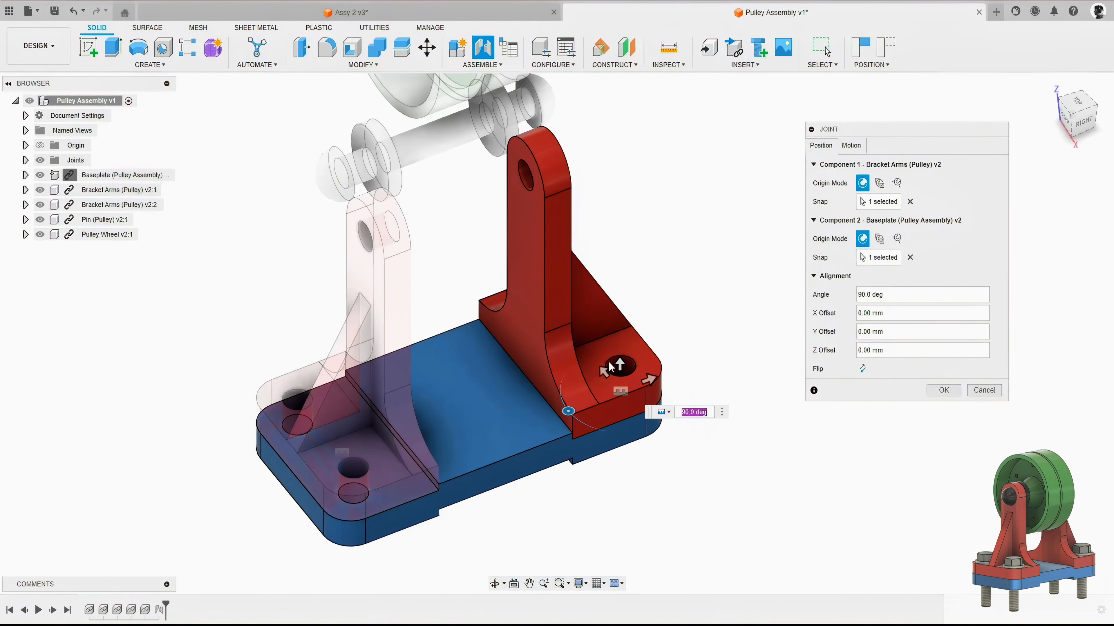
mouse_move(568, 411)
left_mouse_down()
mouse_move(578, 369)
mouse_move(570, 421)
mouse_move(567, 405)
left_mouse_up()
left_click(851, 146)
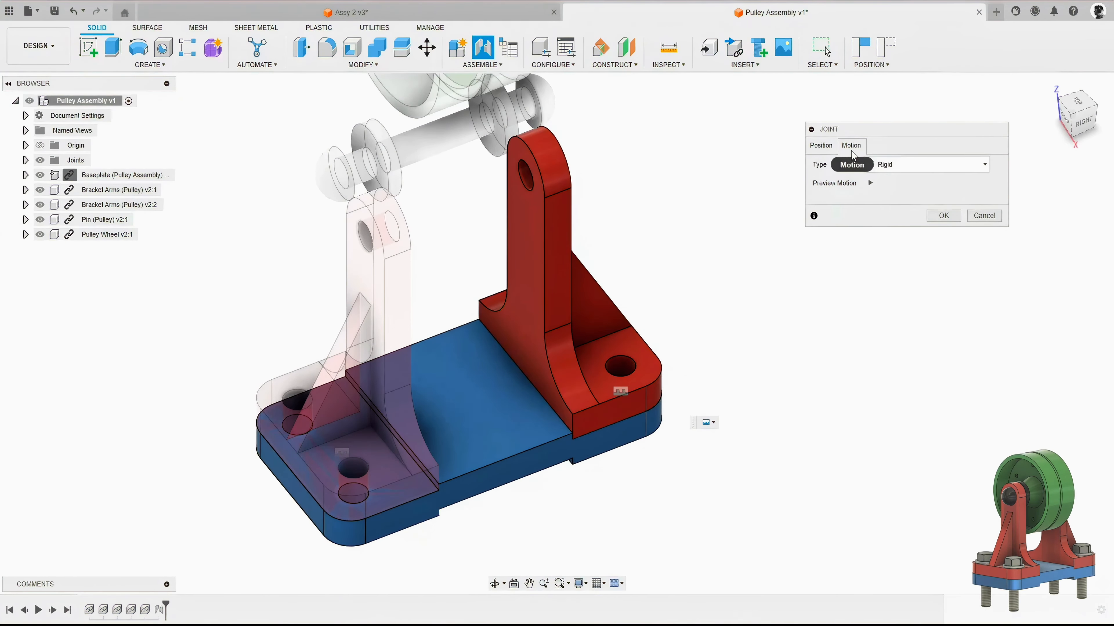
left_click(871, 184)
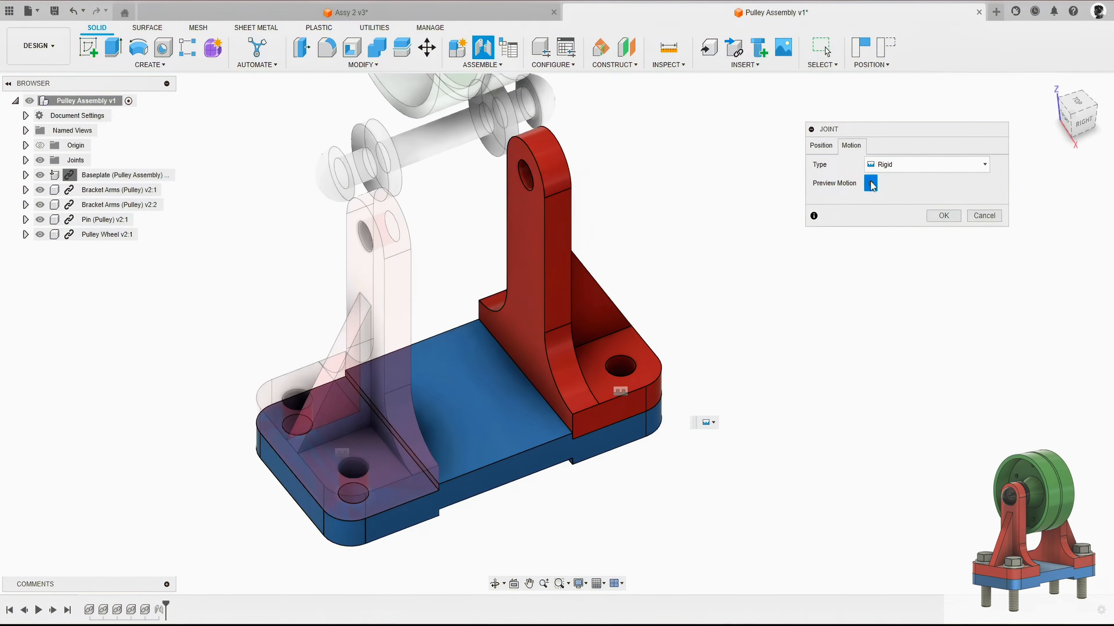
left_click(942, 216)
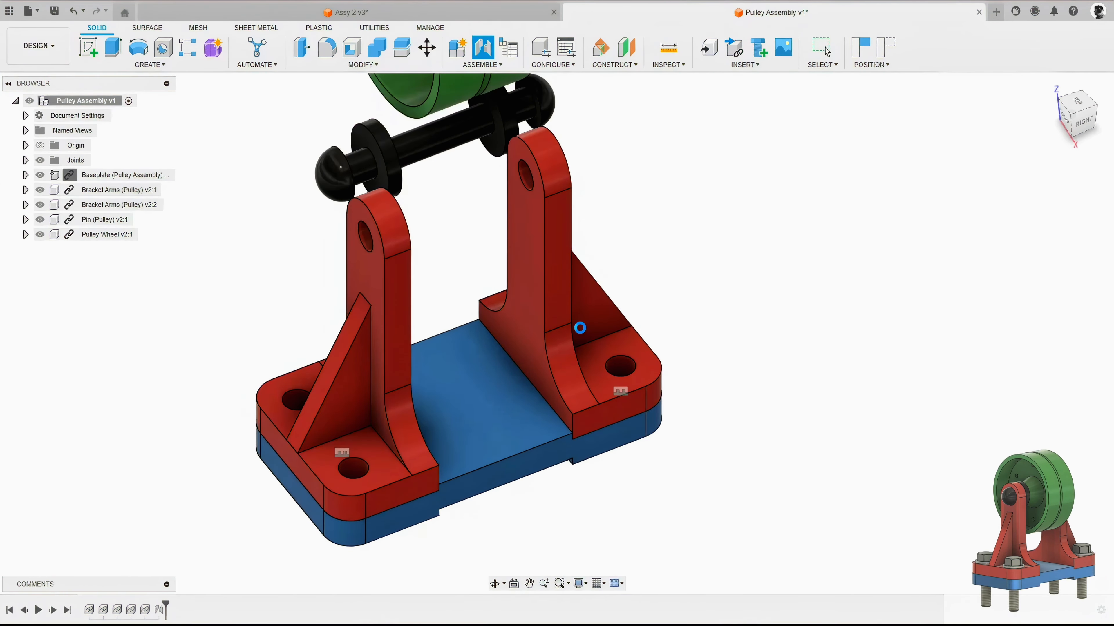
- Move the pin out from between the bracket arms to clear space beside the assembly
scroll(580, 328, "down", 2)
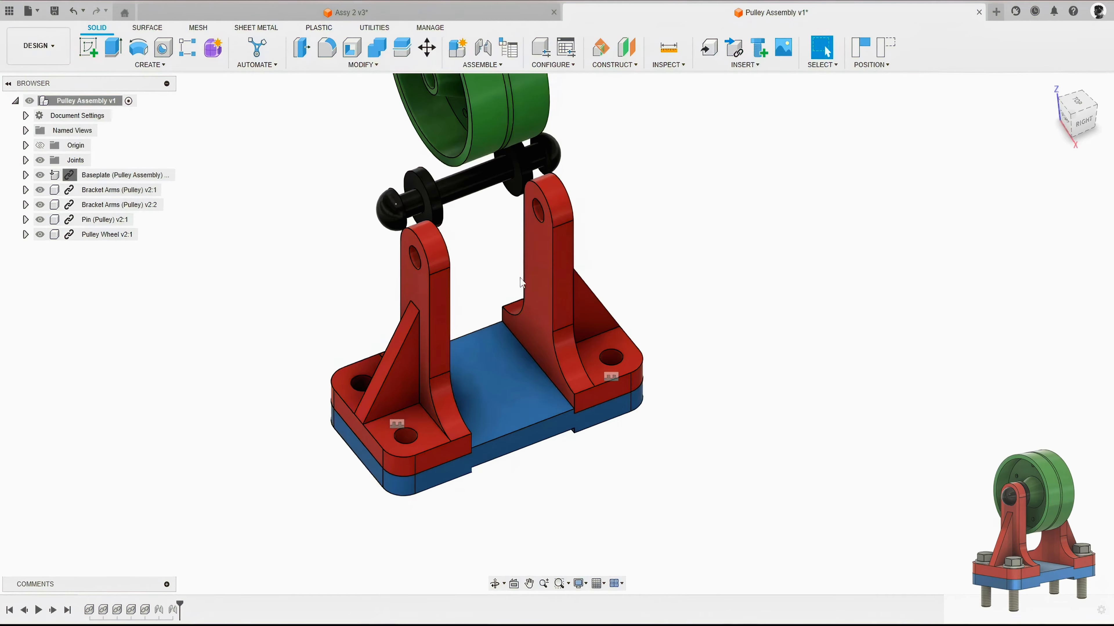
middle_click_drag(678, 339, 525, 264, "shift")
left_click_drag(525, 264, 729, 280)
- Start a joint and snap Component 1 to the shaft centre on the inner face of the pin's domed head
key("j")
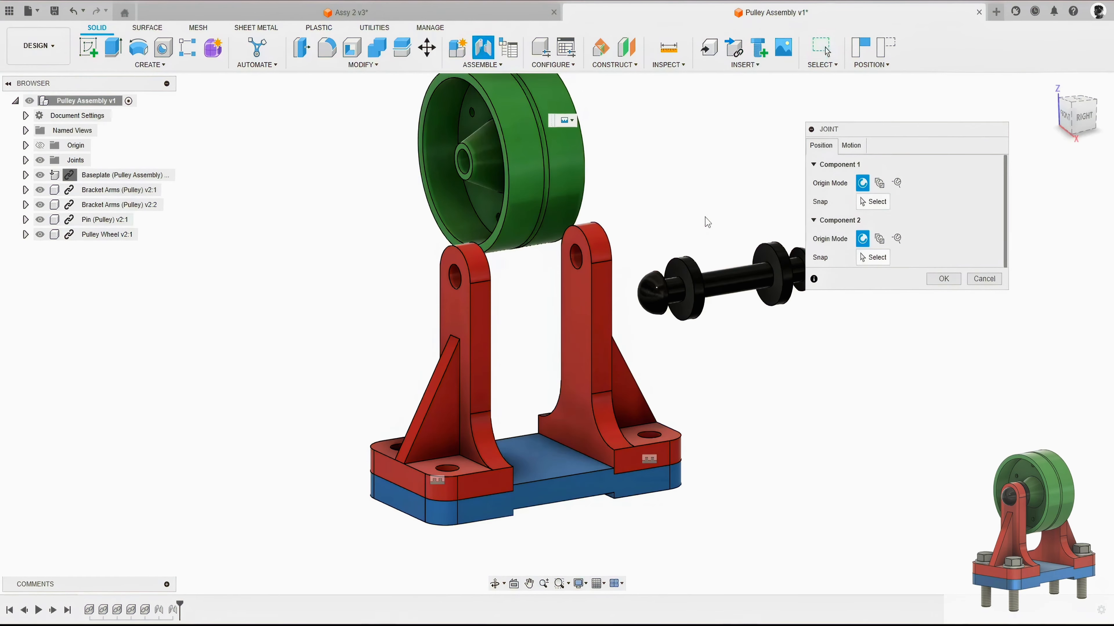
middle_click_drag(670, 221, 641, 231, "shift")
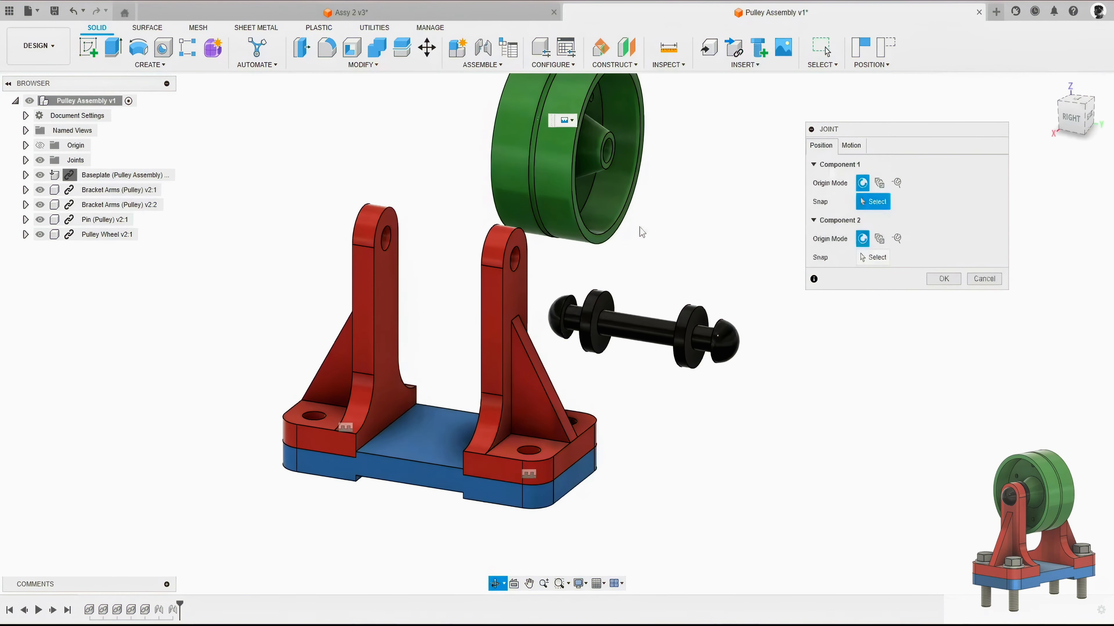
scroll(570, 291, "up", 8)
scroll(584, 301, "up", 2)
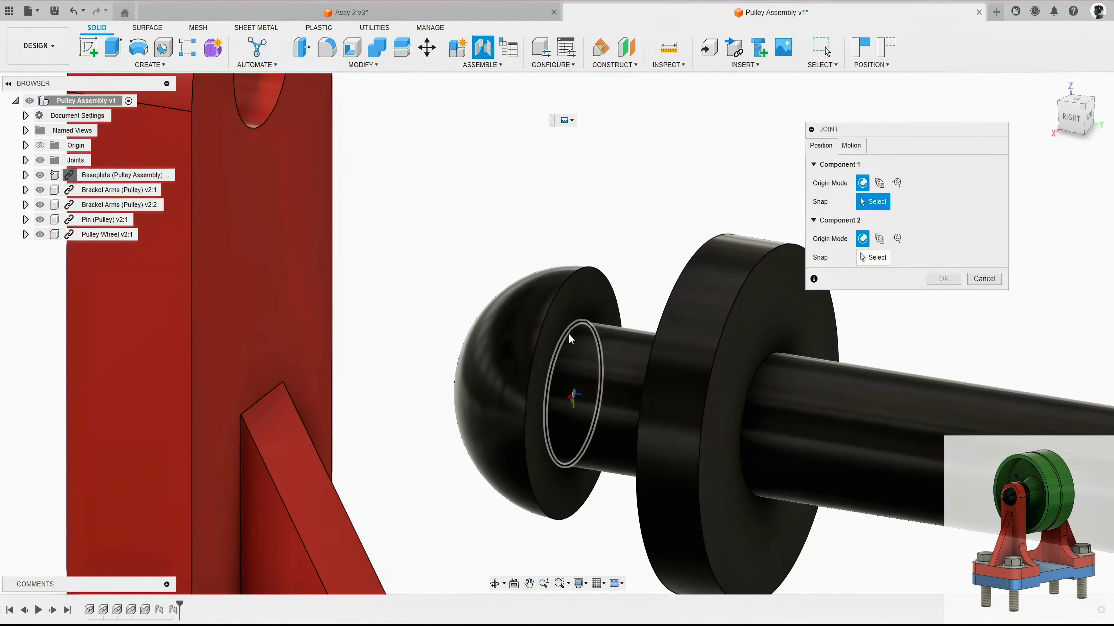
left_click(574, 398)
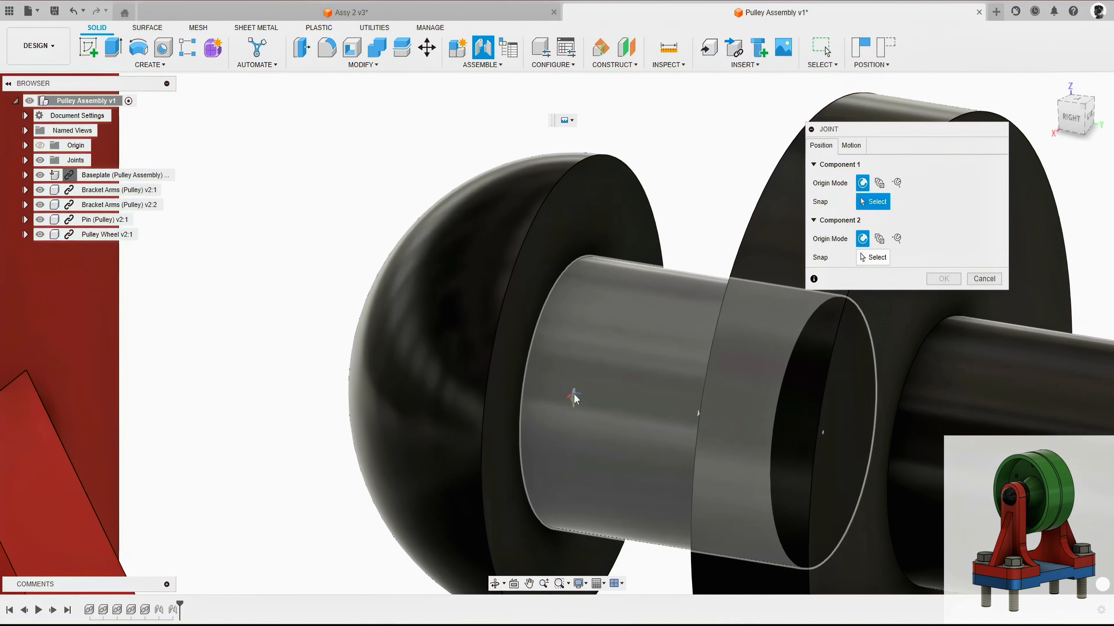
- Snap Component 2 to the centre of the front bracket arm's pin hole on its outer face
scroll(574, 395, "down", 10)
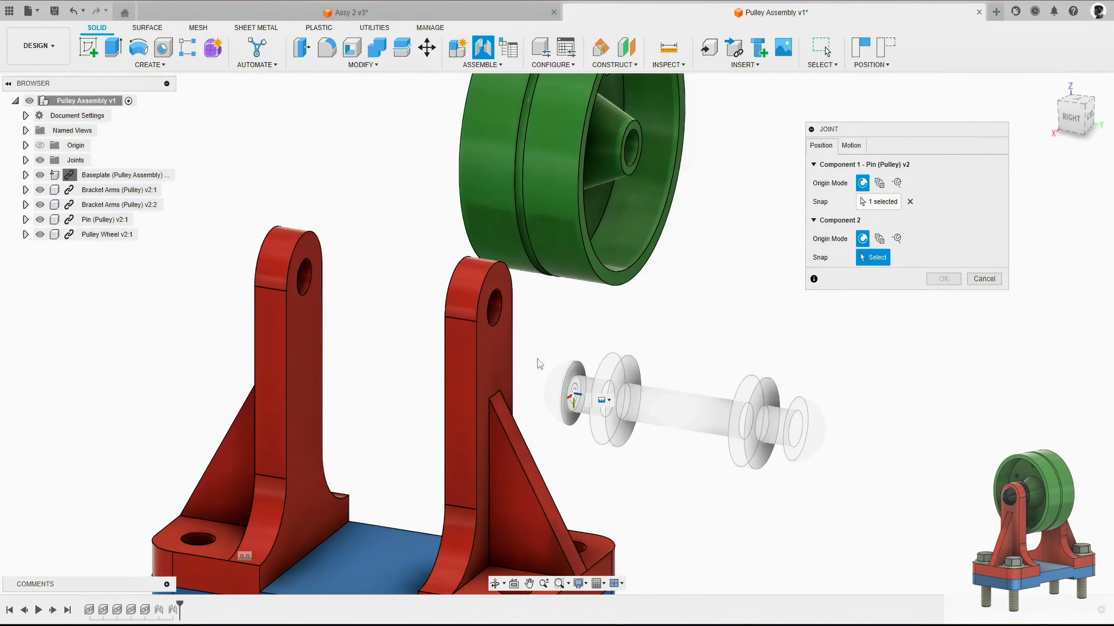
mouse_move(404, 333)
middle_mouse_down("shift")
mouse_move(455, 330)
mouse_move(390, 343)
middle_mouse_up("shift")
scroll(390, 346, "up", 10)
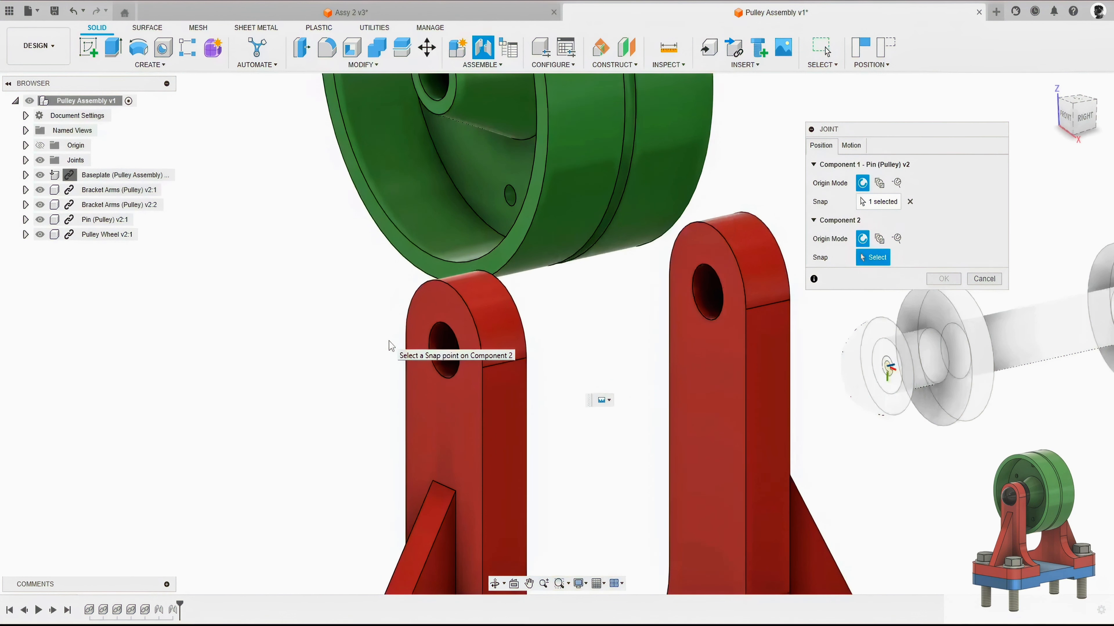
scroll(466, 337, "up", 3)
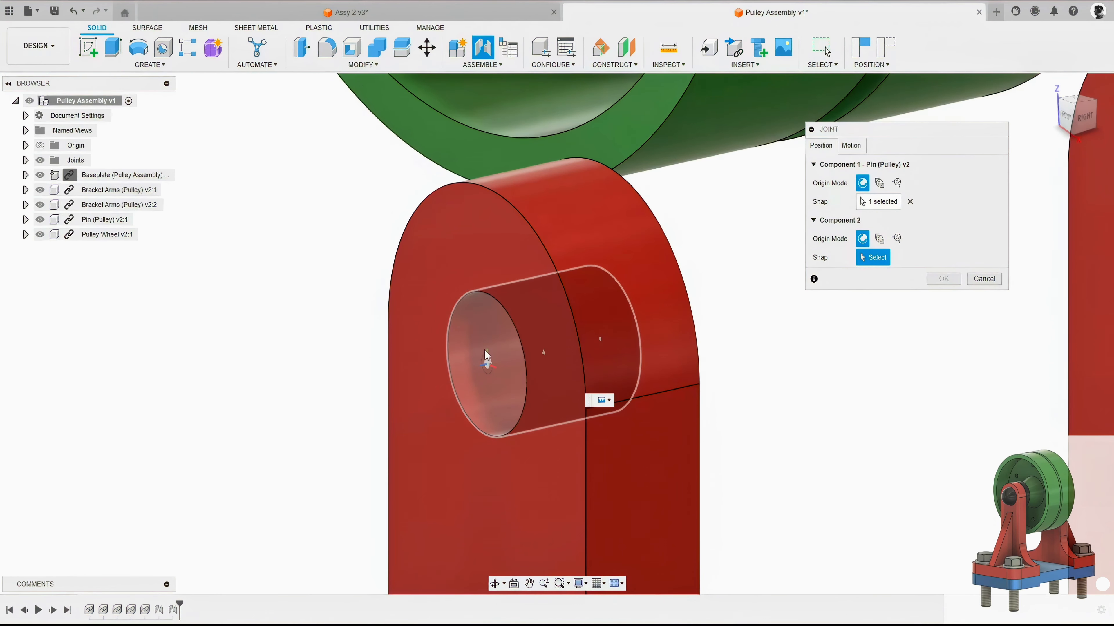
left_click(487, 365)
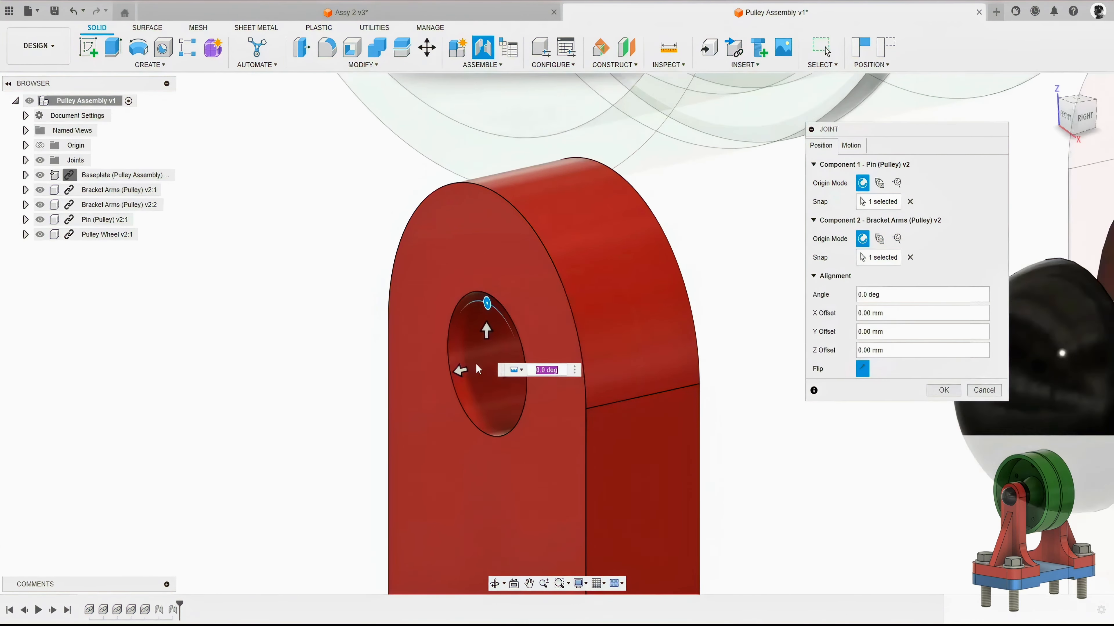
- Check the pin's fit through both bracket arms and accept the joint with 0 deg angle and zero offsets
scroll(380, 324, "down", 5)
scroll(540, 343, "down", 1)
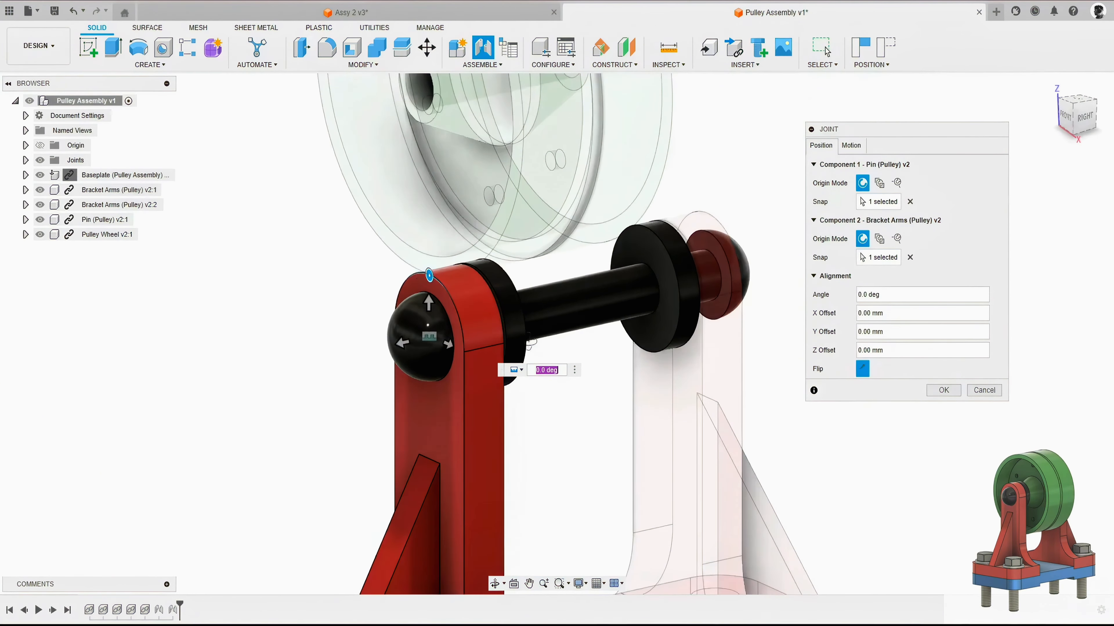
middle_click_drag(532, 345, 505, 349, "shift")
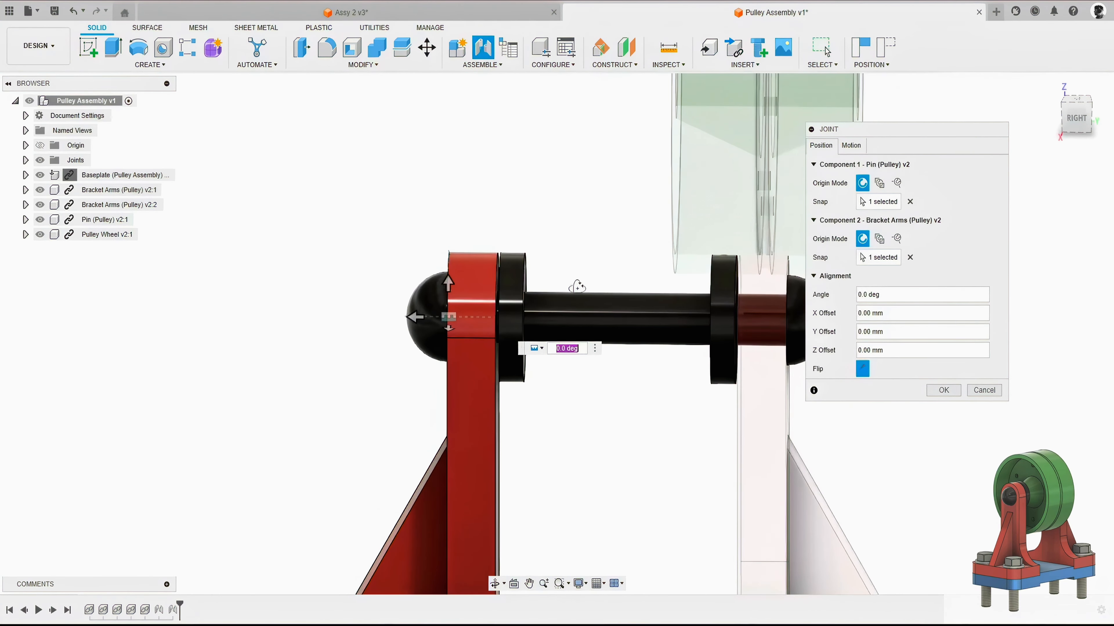
mouse_move(577, 289)
middle_mouse_down("shift")
mouse_move(621, 330)
mouse_move(555, 338)
mouse_move(563, 299)
middle_mouse_up("shift")
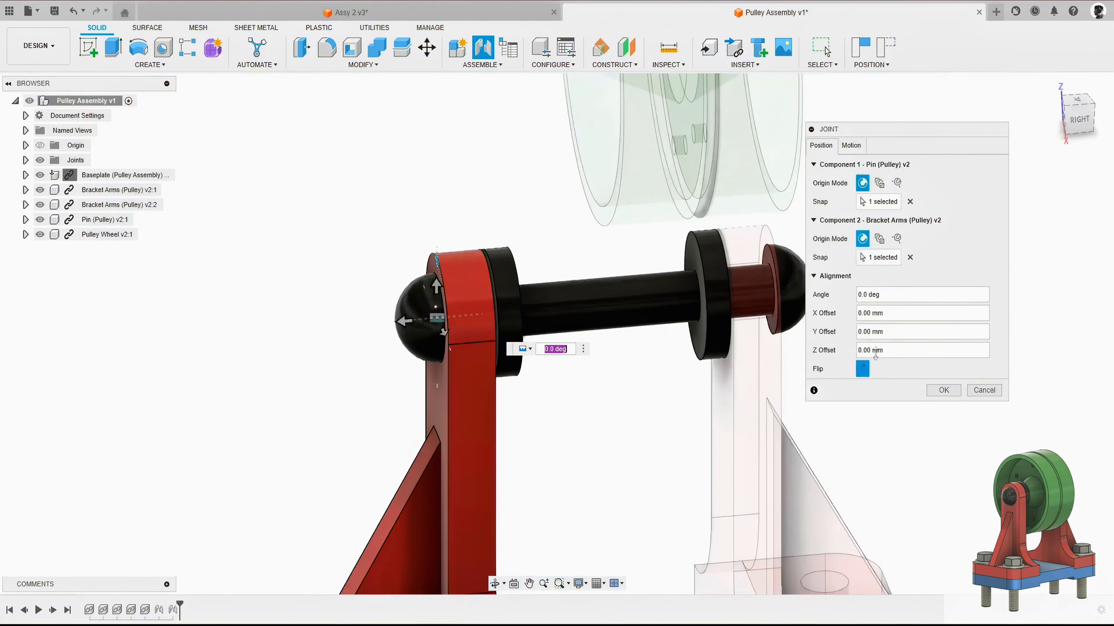
left_click(942, 390)
- Return to the home view and move the pulley wheel clear above the pin
middle_click_drag(890, 320, 714, 342, "shift")
scroll(654, 327, "down", 4)
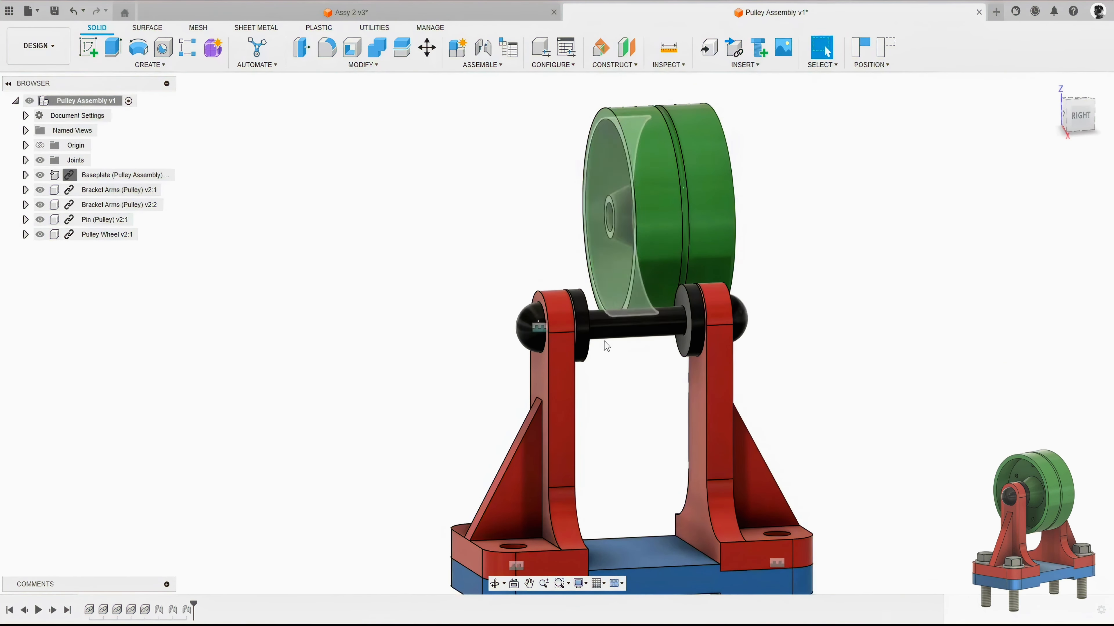
middle_click_drag(606, 344, 536, 340)
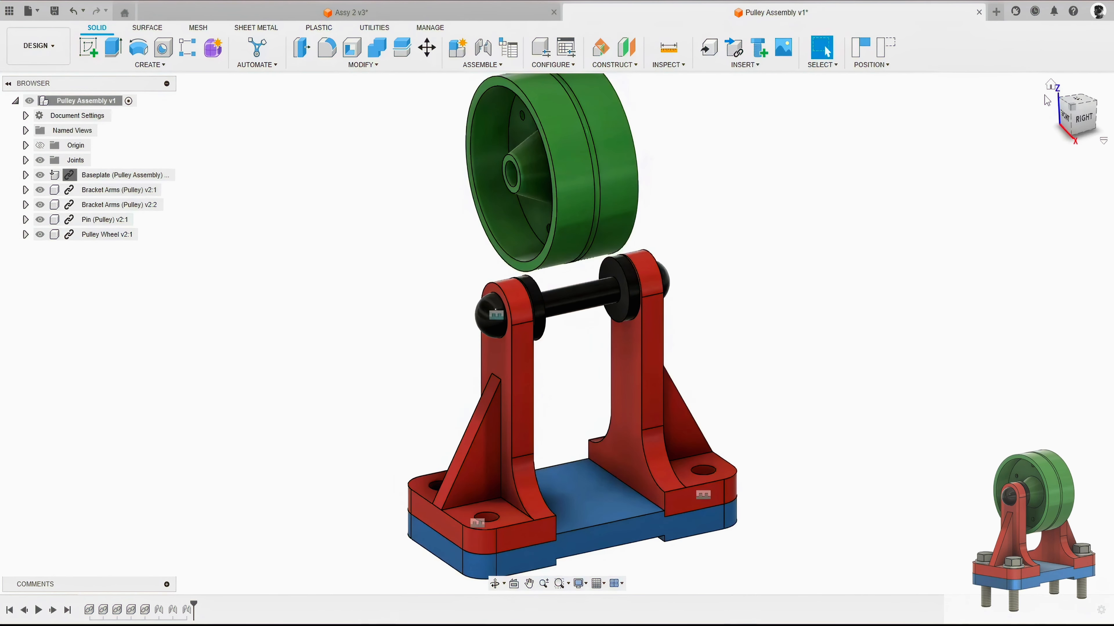
left_click(1050, 86)
left_click_drag(565, 211, 603, 202)
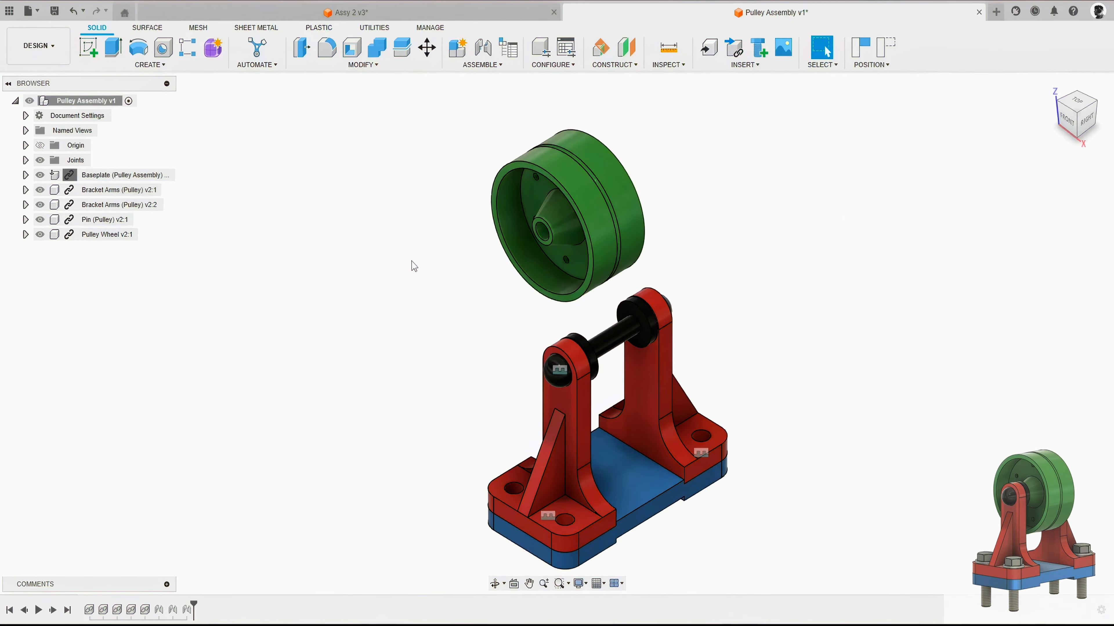
- Start a joint with Component 1's origin mode set to Between Two Faces and pick the wheel hub's front end face as Plane 1
key("j")
left_click_drag(918, 123, 843, 138)
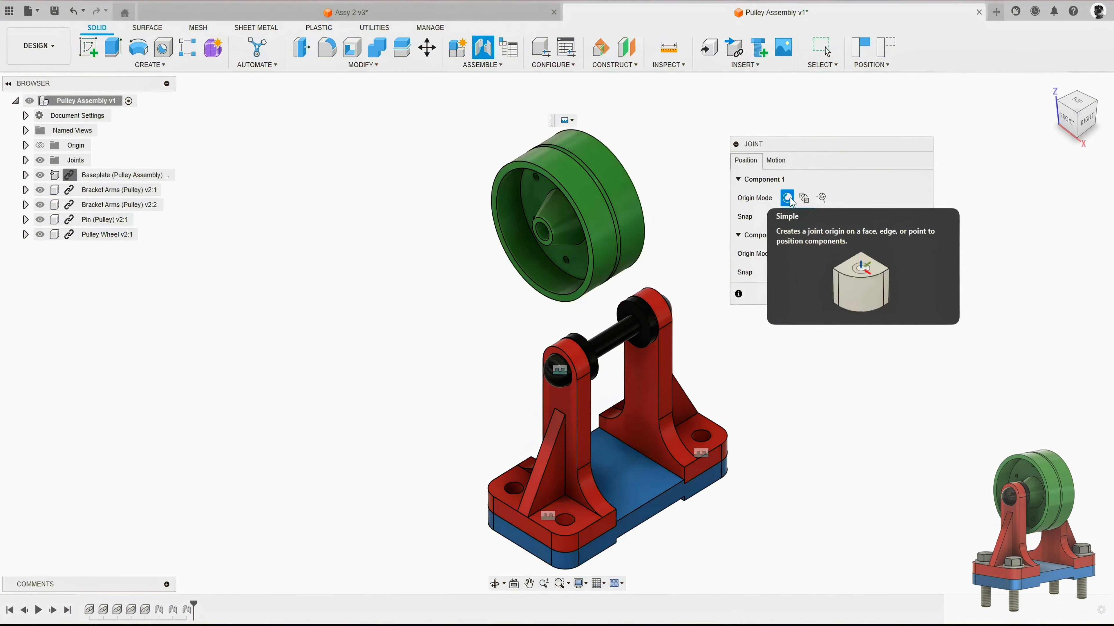
left_click(806, 200)
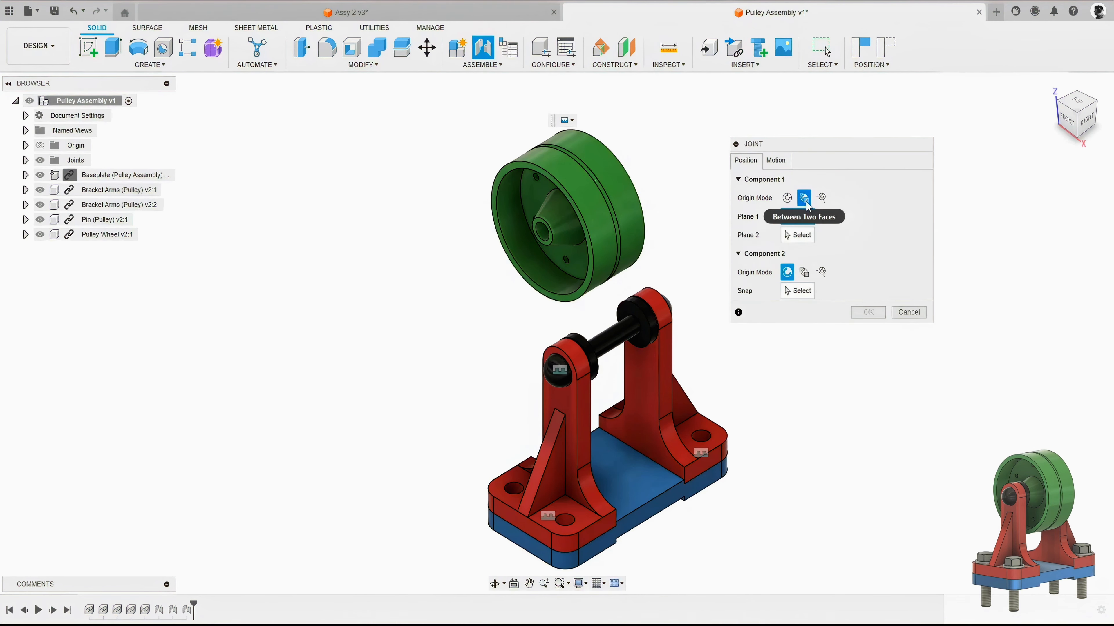
scroll(510, 228, "up", 6)
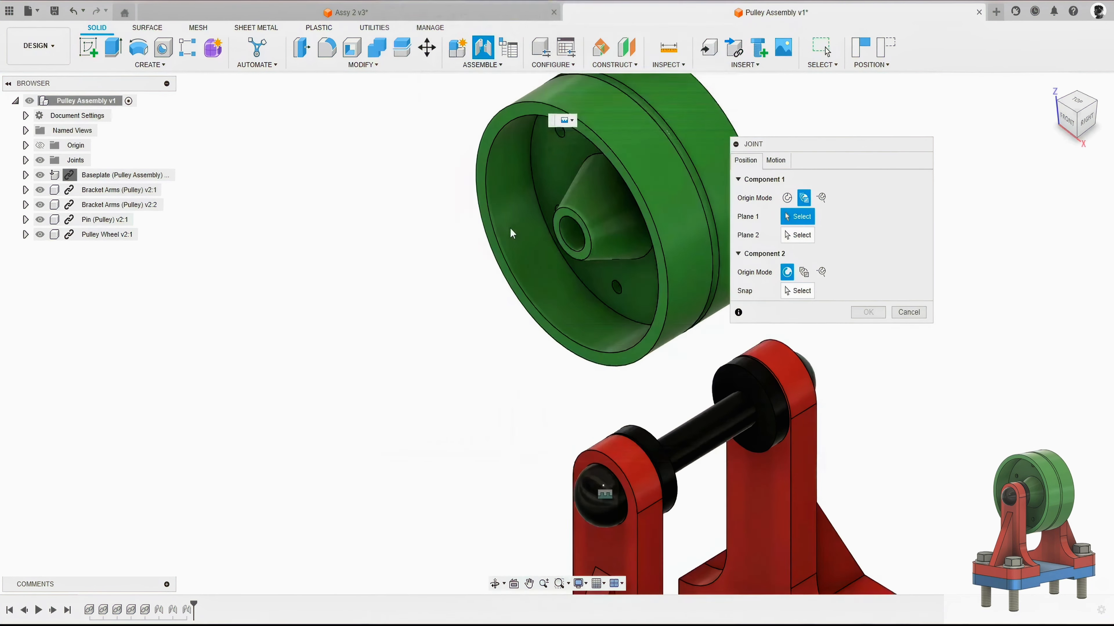
scroll(588, 203, "up", 2)
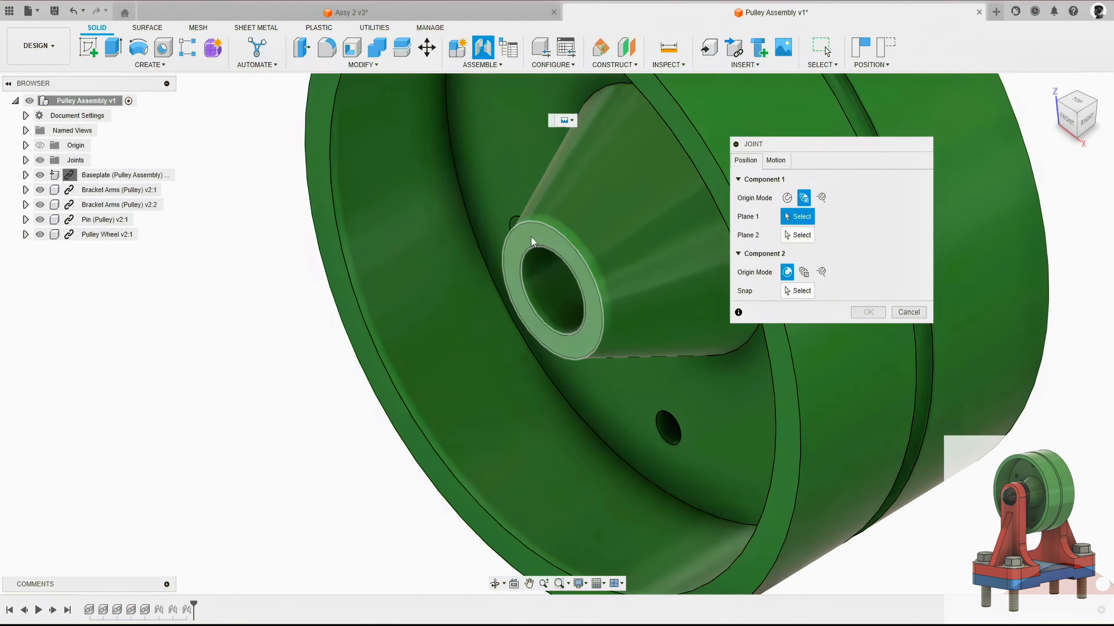
left_click(530, 239)
- Pick the opposite end face of the pulley wheel's hub as Plane 2
scroll(350, 252, "down", 6)
middle_click_drag(648, 223, 706, 151, "shift")
scroll(683, 153, "up", 5)
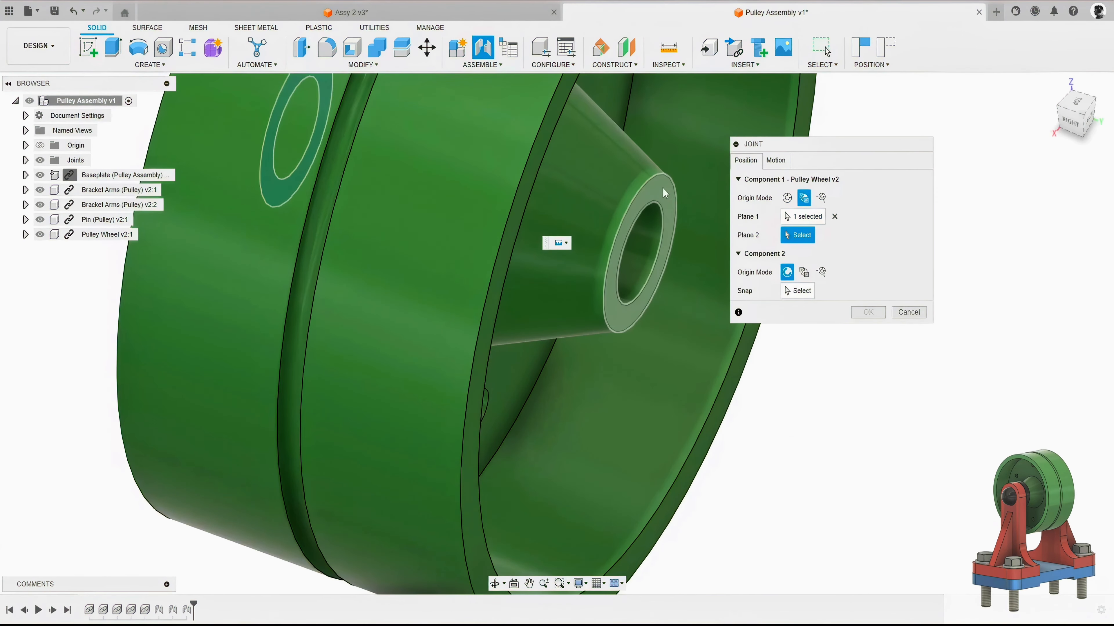
left_click(662, 187)
- Snap Component 1's joint origin to the centre of the pulley wheel's hub, midway between the two selected faces
scroll(636, 194, "down", 5)
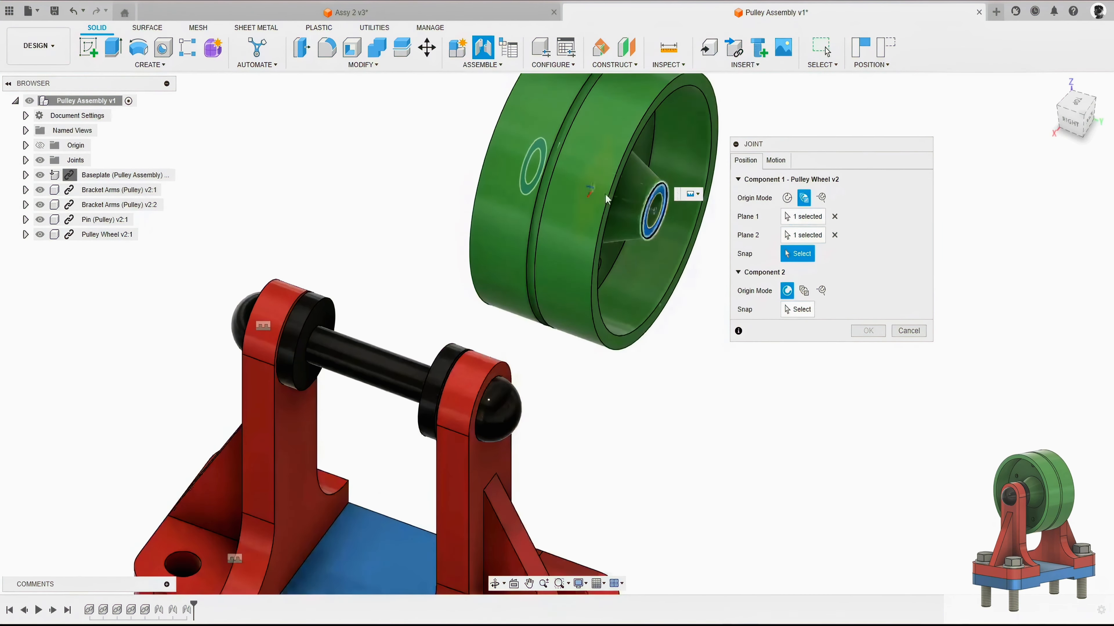
middle_click_drag(605, 193, 651, 153, "shift")
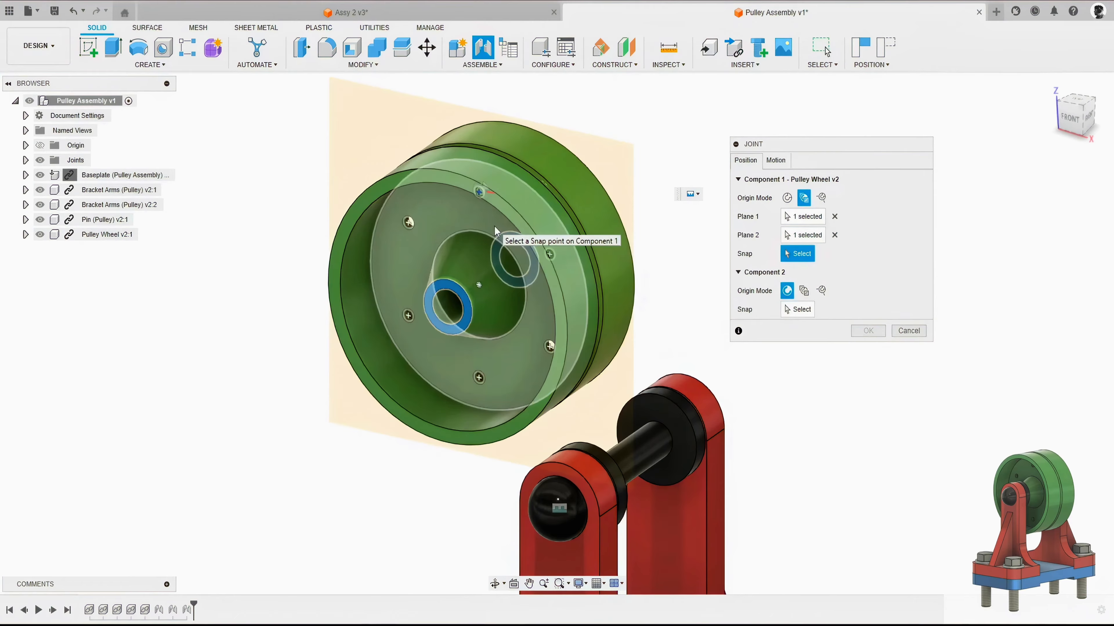
middle_click_drag(495, 227, 480, 243, "shift")
scroll(479, 242, "up", 3)
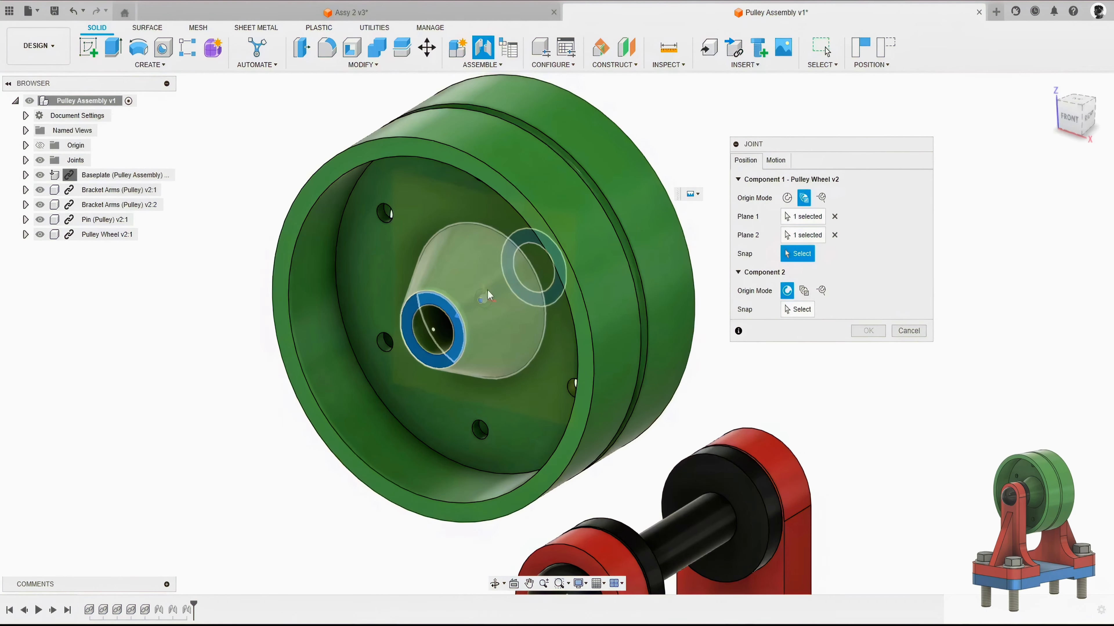
mouse_move(486, 302)
middle_mouse_down("shift")
mouse_move(423, 316)
mouse_move(484, 296)
middle_mouse_up("shift")
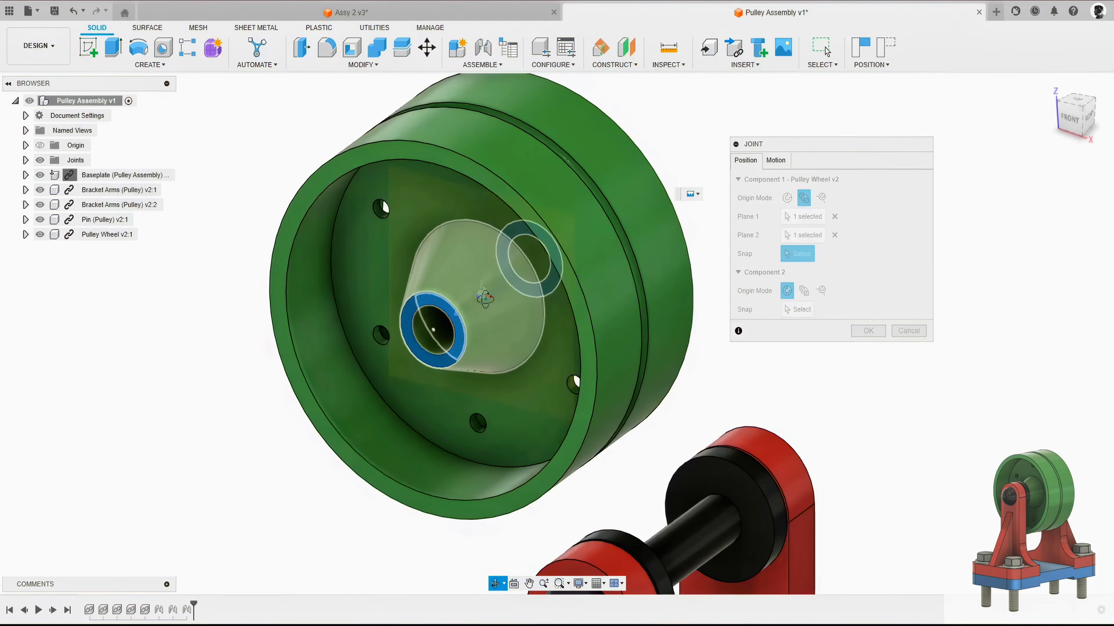
left_click(484, 295)
scroll(363, 240, "down", 5)
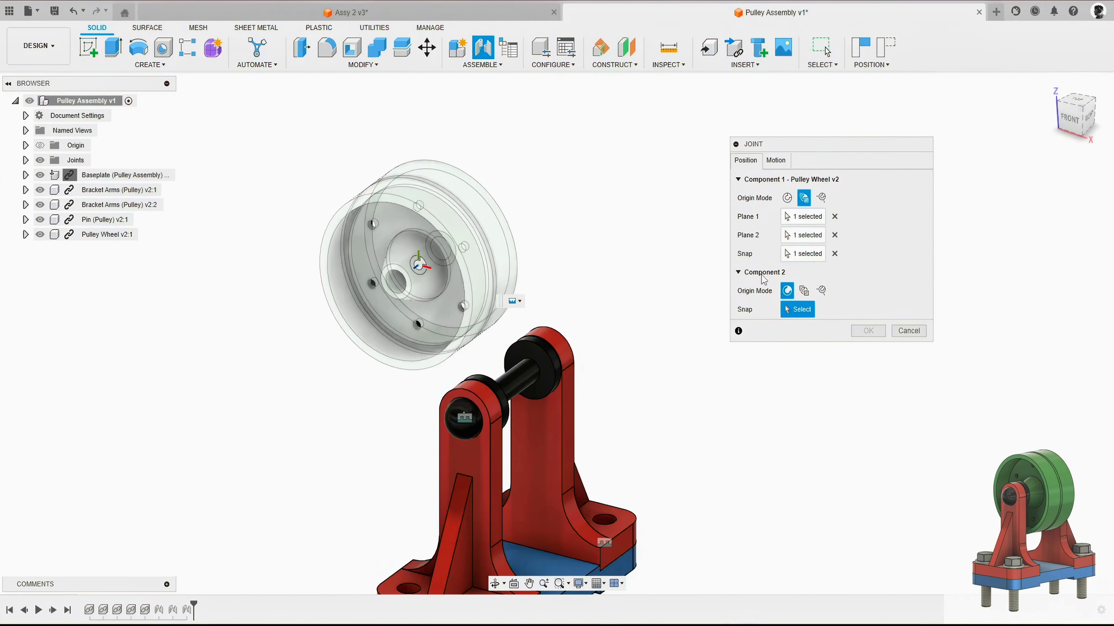
- Set Component 2's origin mode to Between Two Faces and pick the inner face of the pin's far collar as Plane 1
left_click(803, 292)
scroll(572, 423, "up", 5)
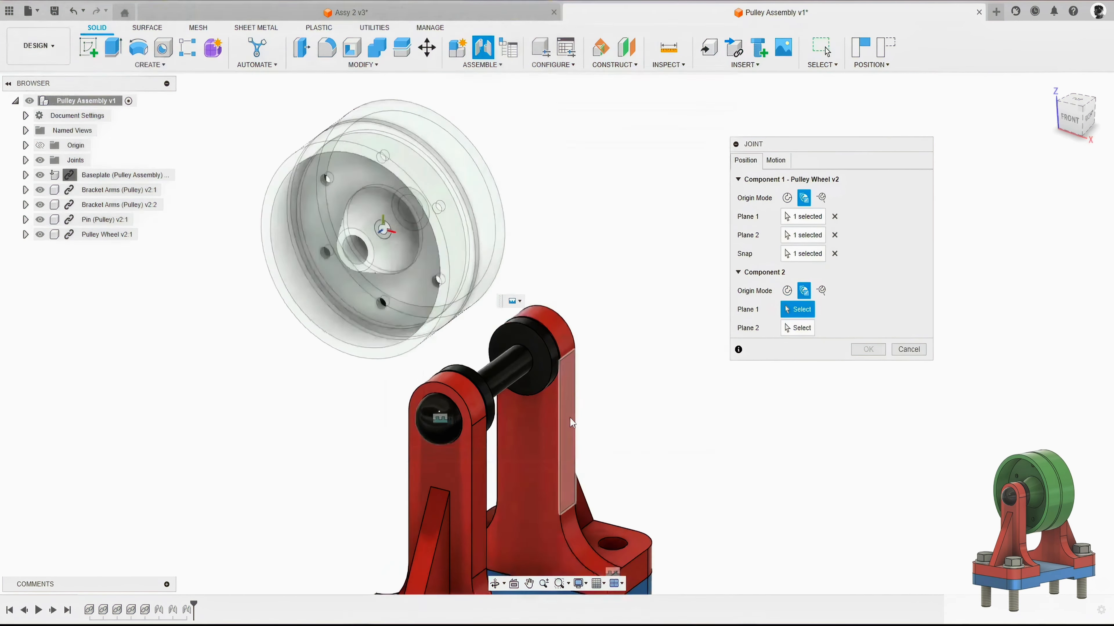
middle_click_drag(514, 398, 416, 397, "shift")
scroll(433, 258, "up", 2)
scroll(431, 254, "up", 1)
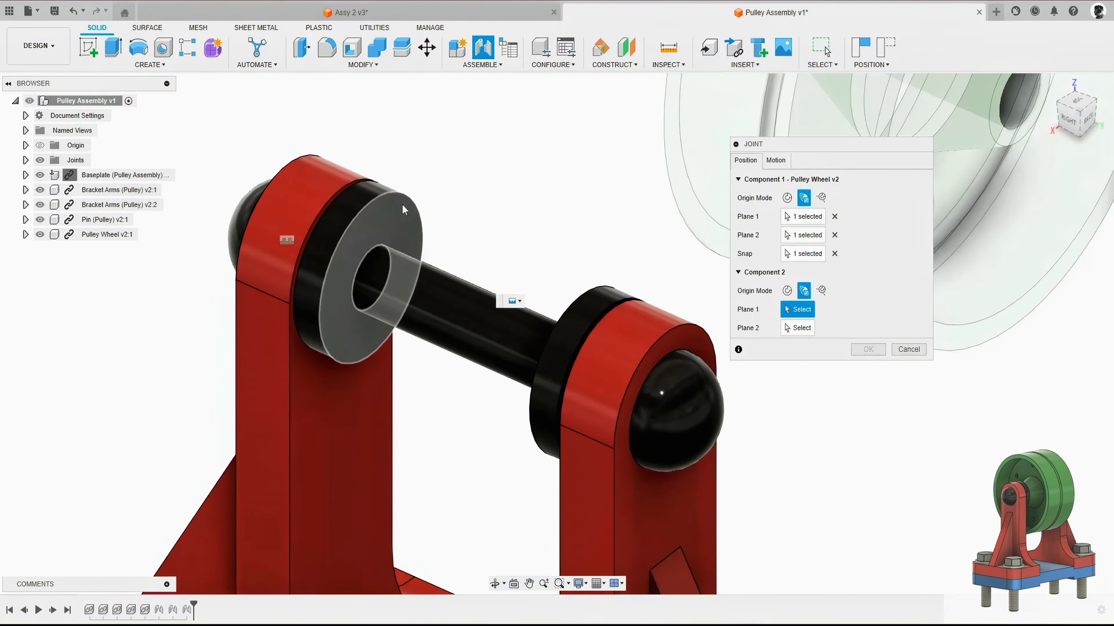
left_click(390, 224)
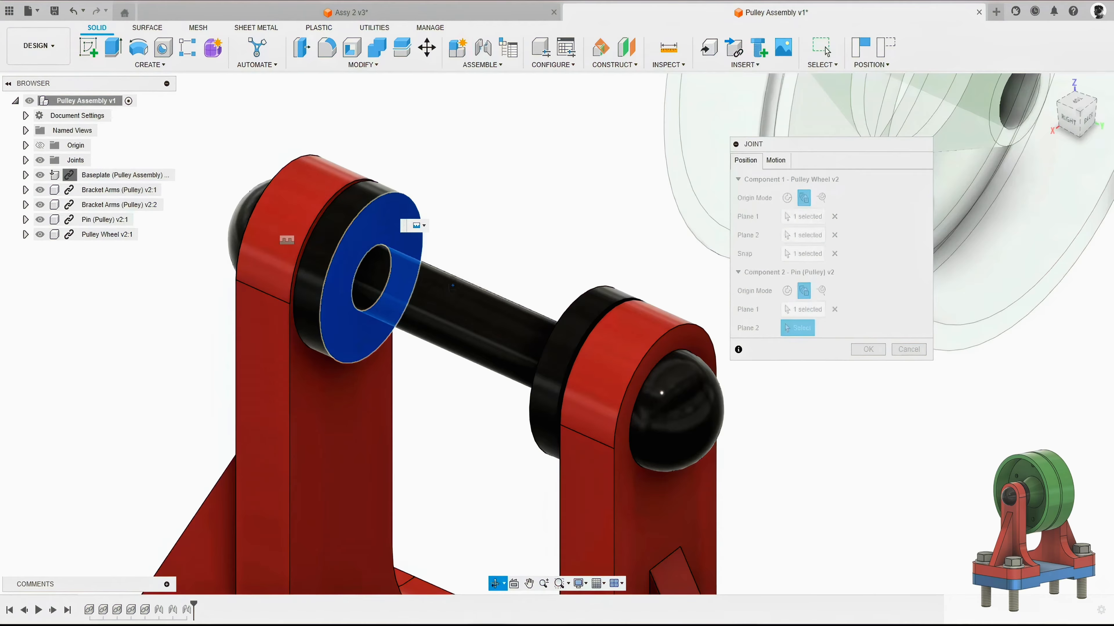
- Pick the inner face of the pin's opposite collar as Plane 2 and snap the joint origin to the pin's midpoint
middle_click_drag(391, 225, 577, 224, "shift")
left_click(578, 223)
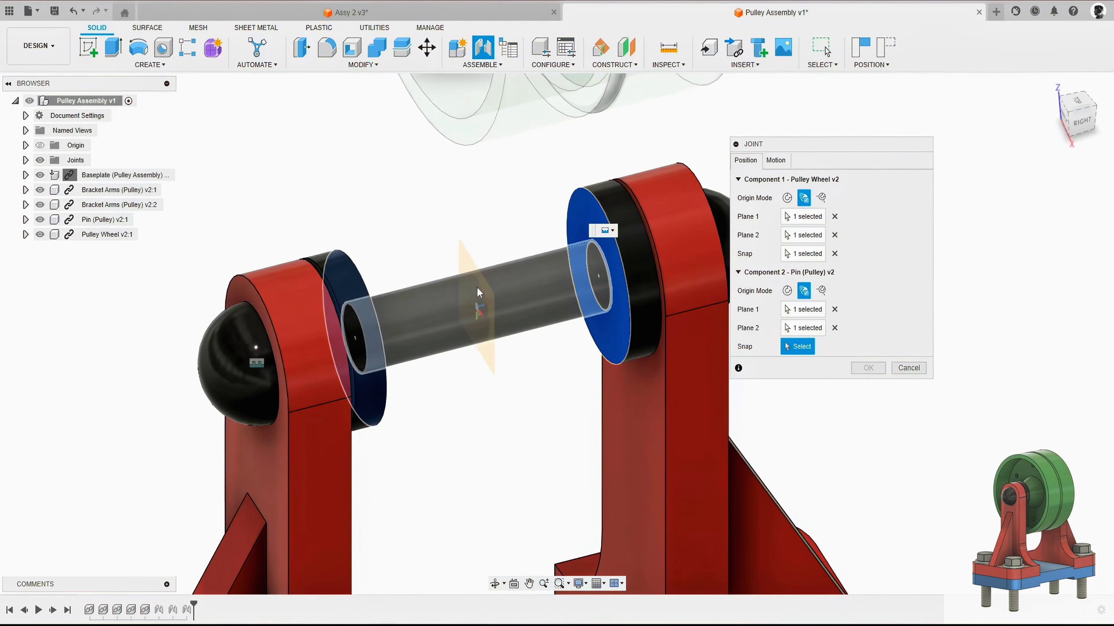
left_click(476, 306)
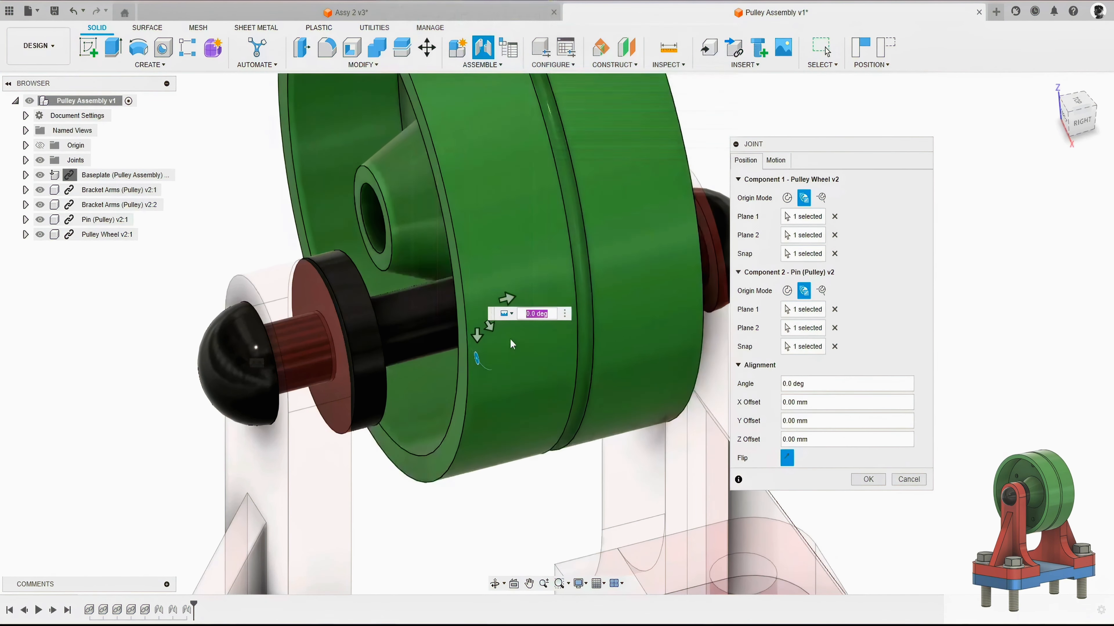
- Set the motion type of the joint between the pulley wheel and pin to Revolute
middle_click_drag(658, 378, 537, 351, "shift")
scroll(612, 336, "down", 4)
left_click(775, 161)
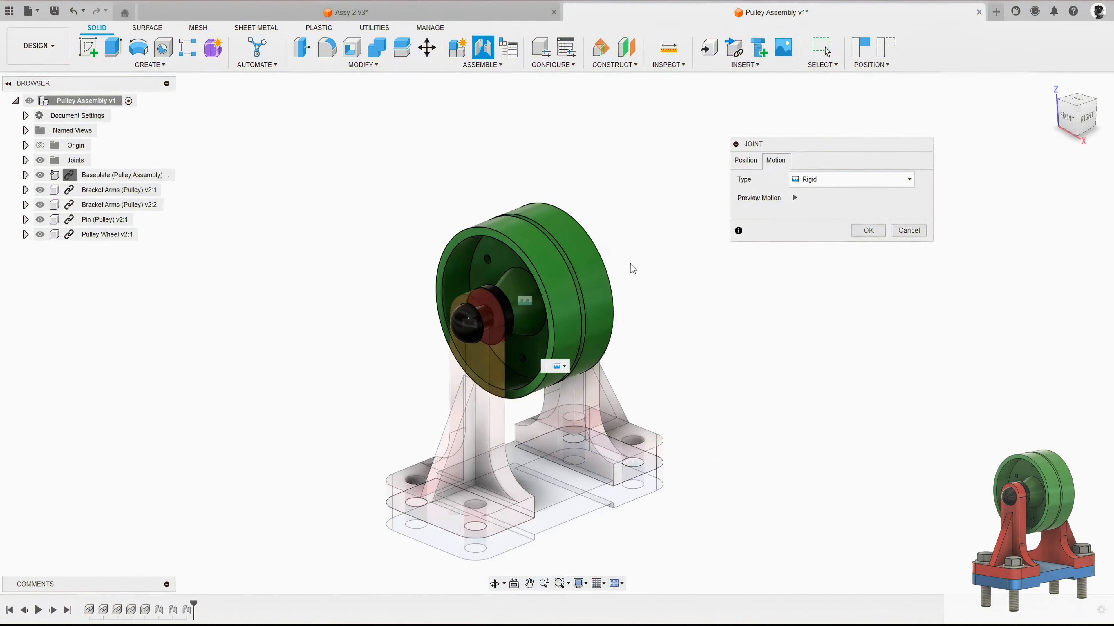
left_click(820, 180)
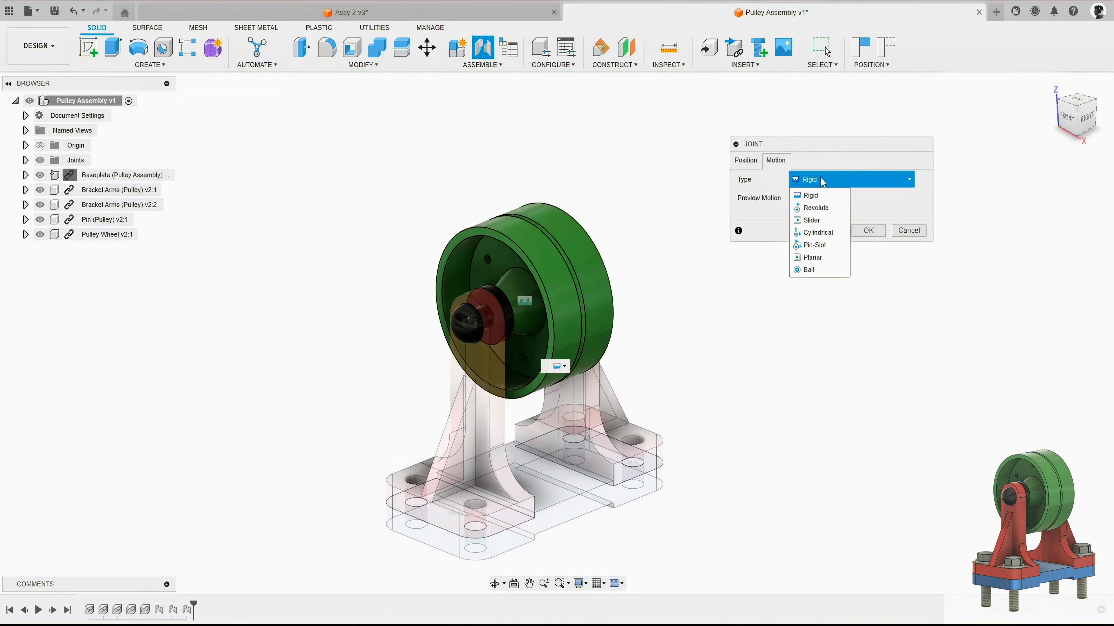
left_click(823, 183)
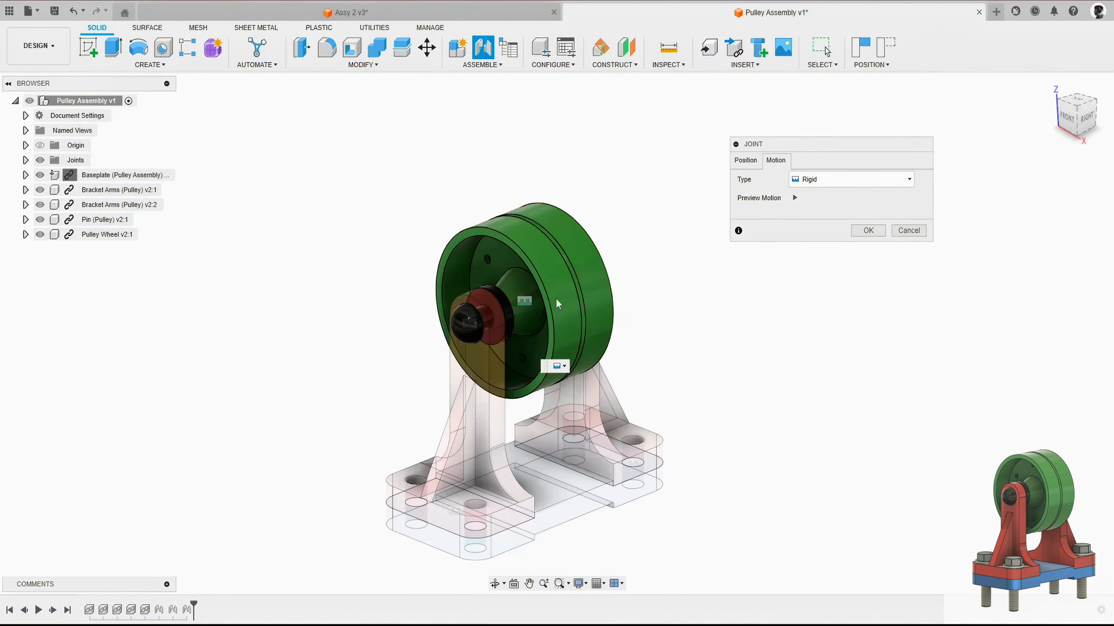
left_click(804, 184)
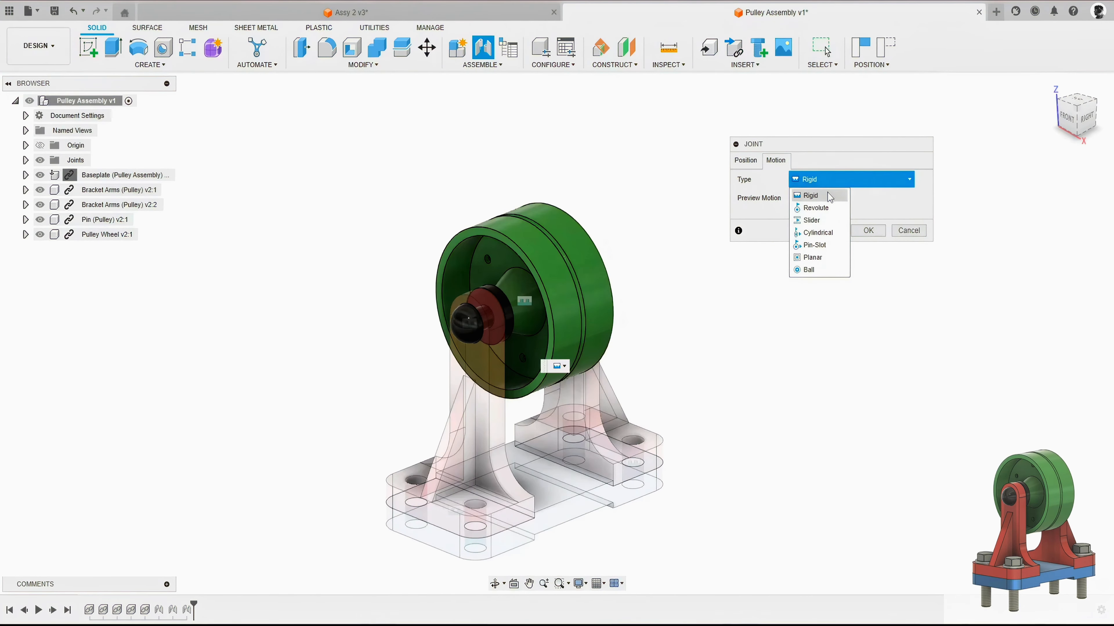
left_click(818, 208)
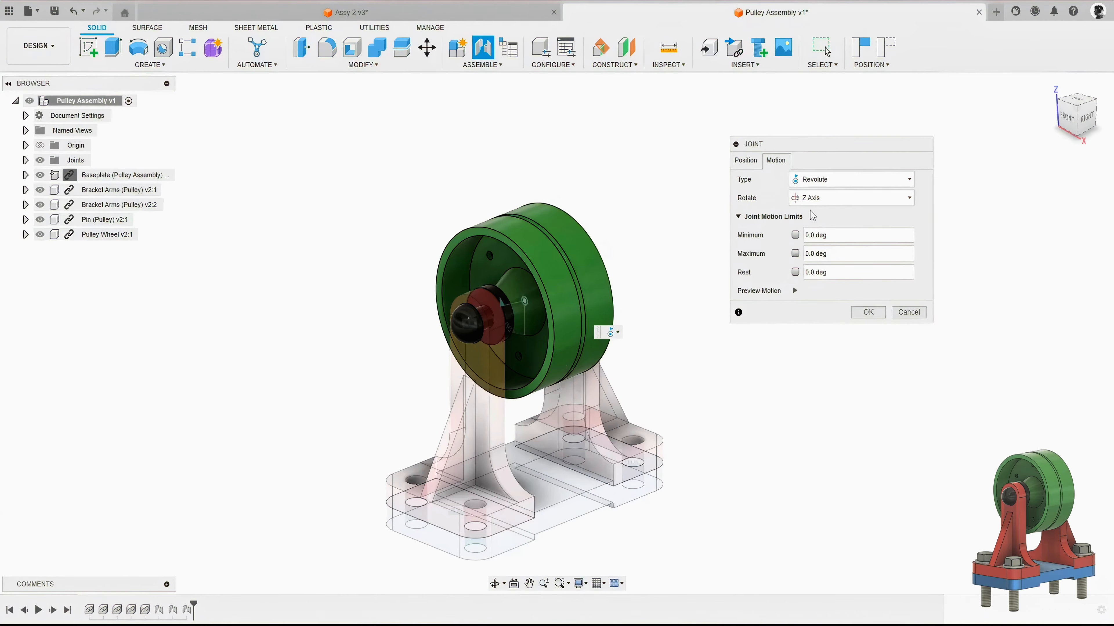
- Try the X Axis and Y Axis as the wheel's rotation axis and set it back to Z Axis
scroll(519, 312, "up", 2)
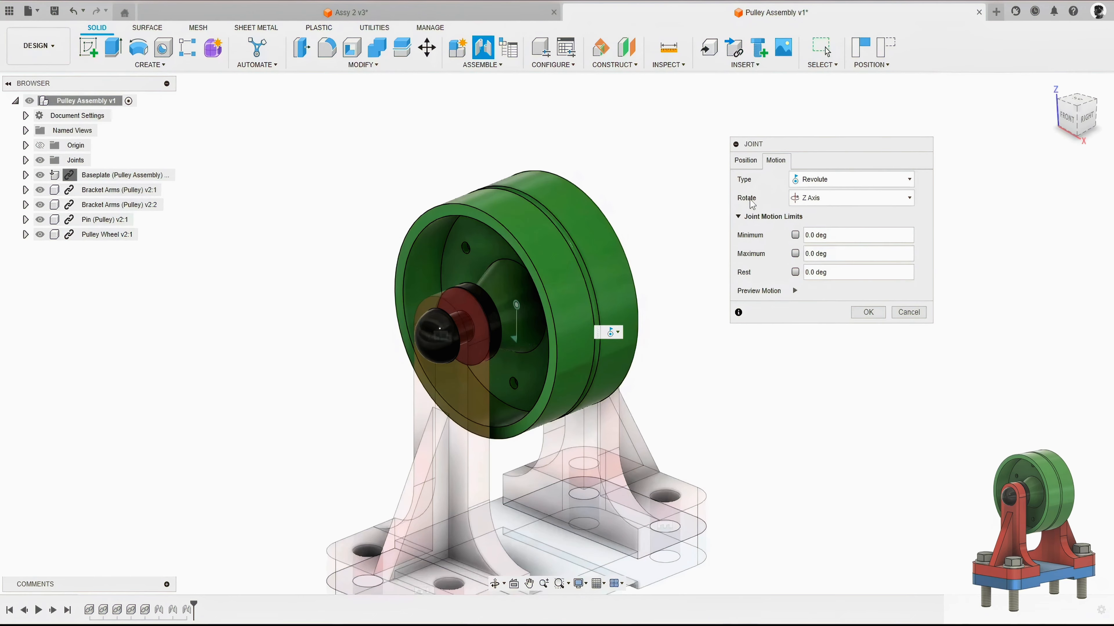
left_click(817, 201)
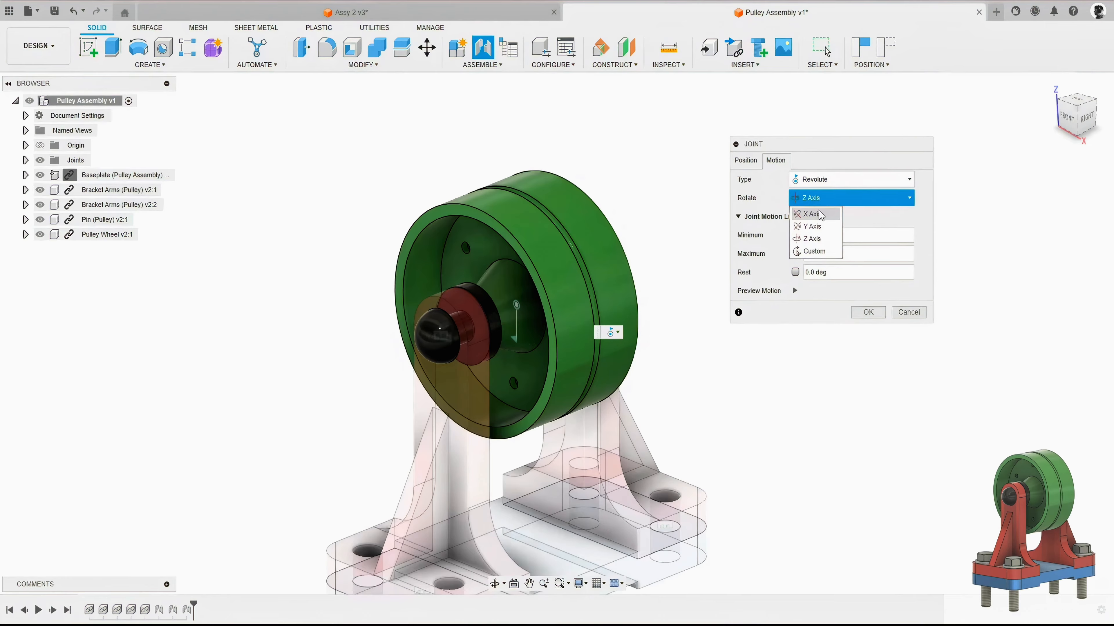
left_click(820, 214)
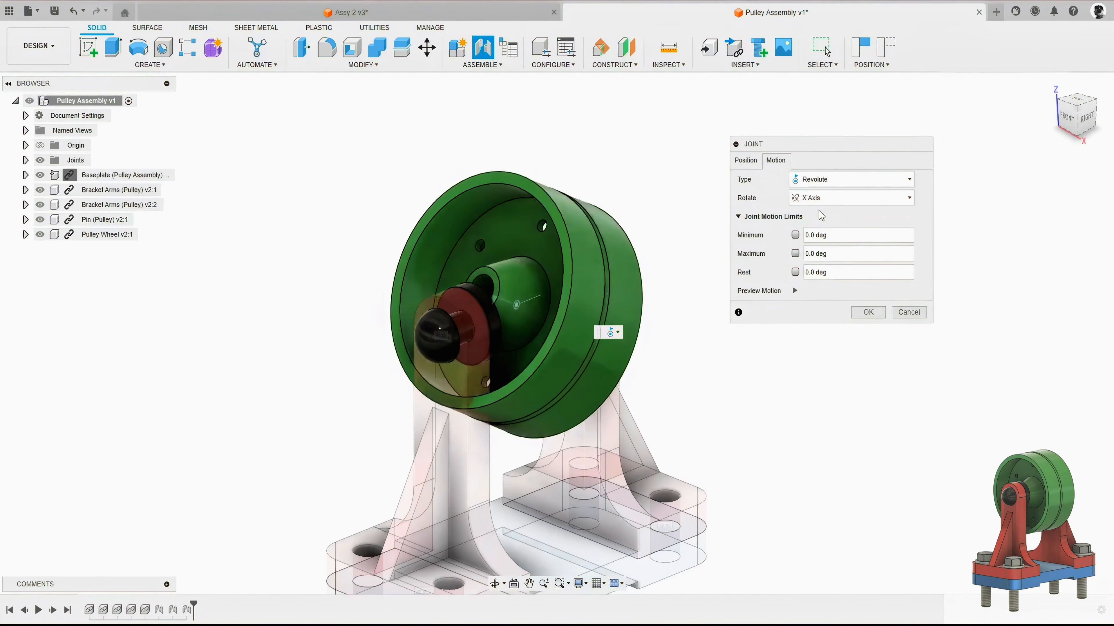
left_click(821, 205)
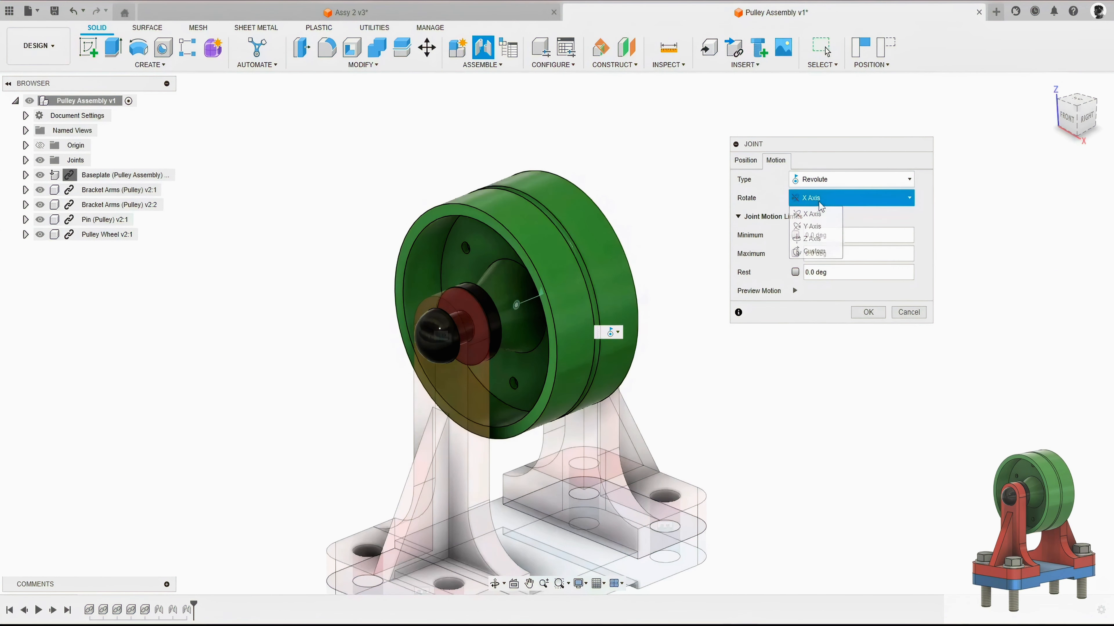
left_click(813, 227)
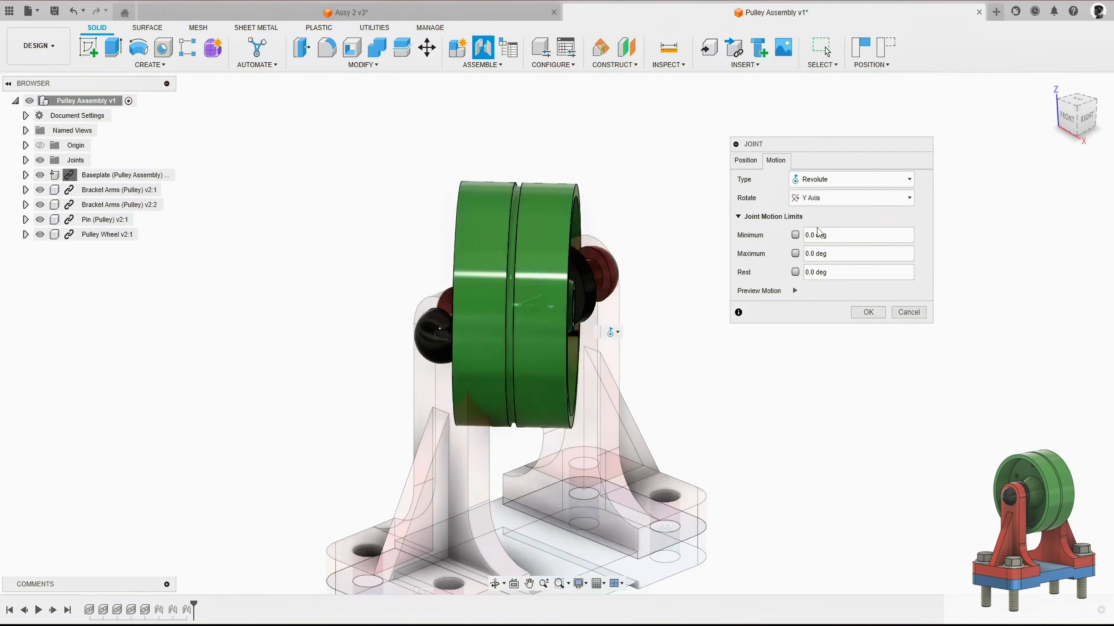
left_click(818, 199)
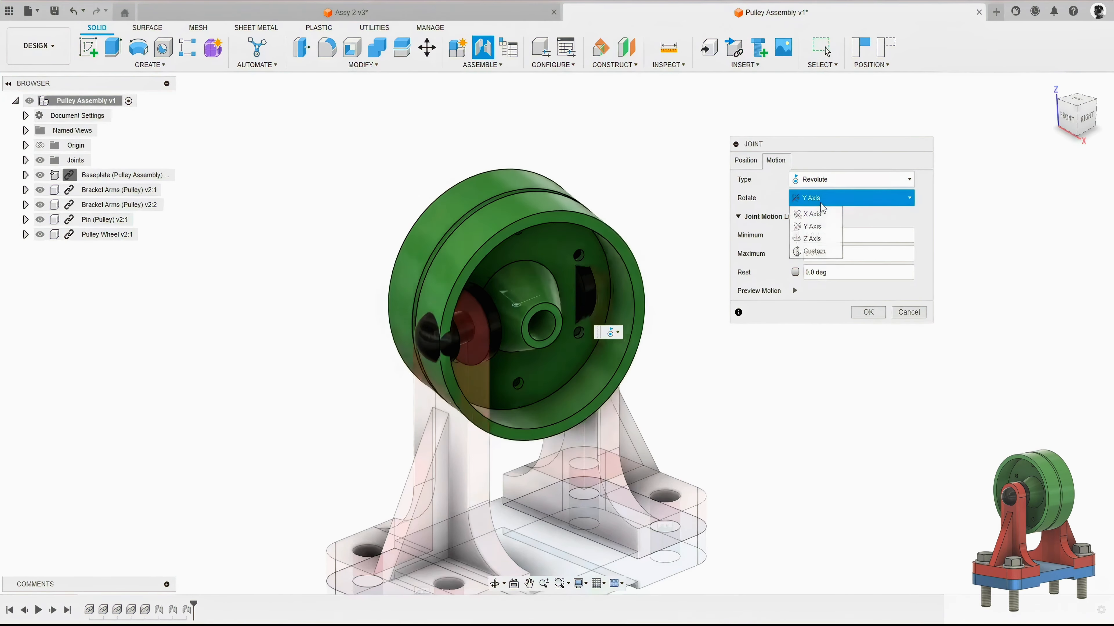
left_click(818, 238)
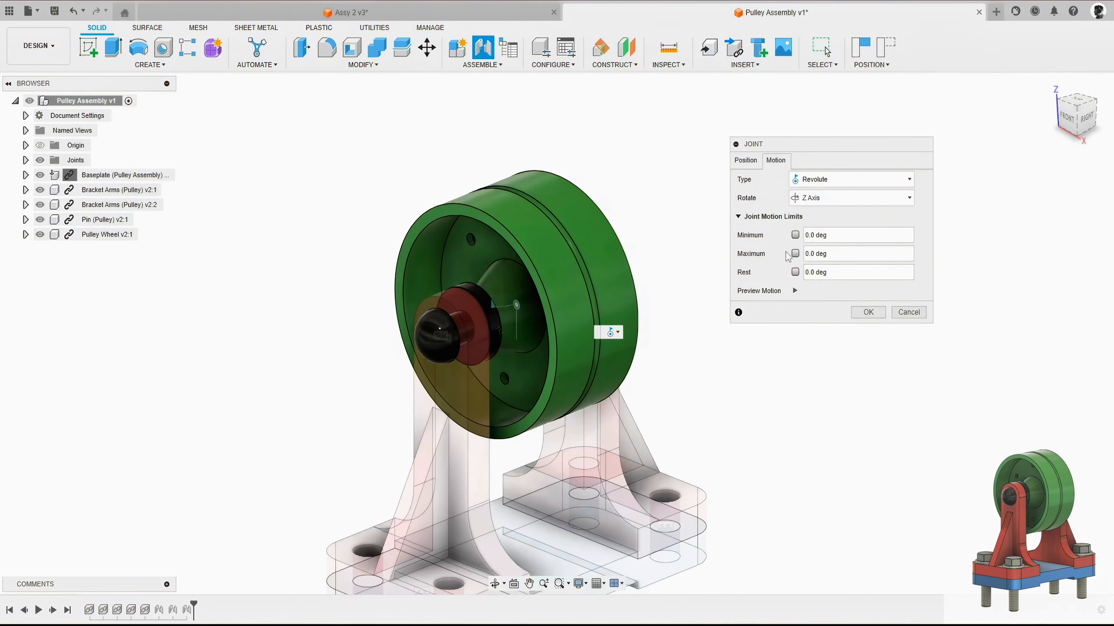
- Try joint motion limits of 0 deg minimum and 180 deg maximum, preview them, and disable both limits
middle_click_drag(630, 296, 661, 310, "shift")
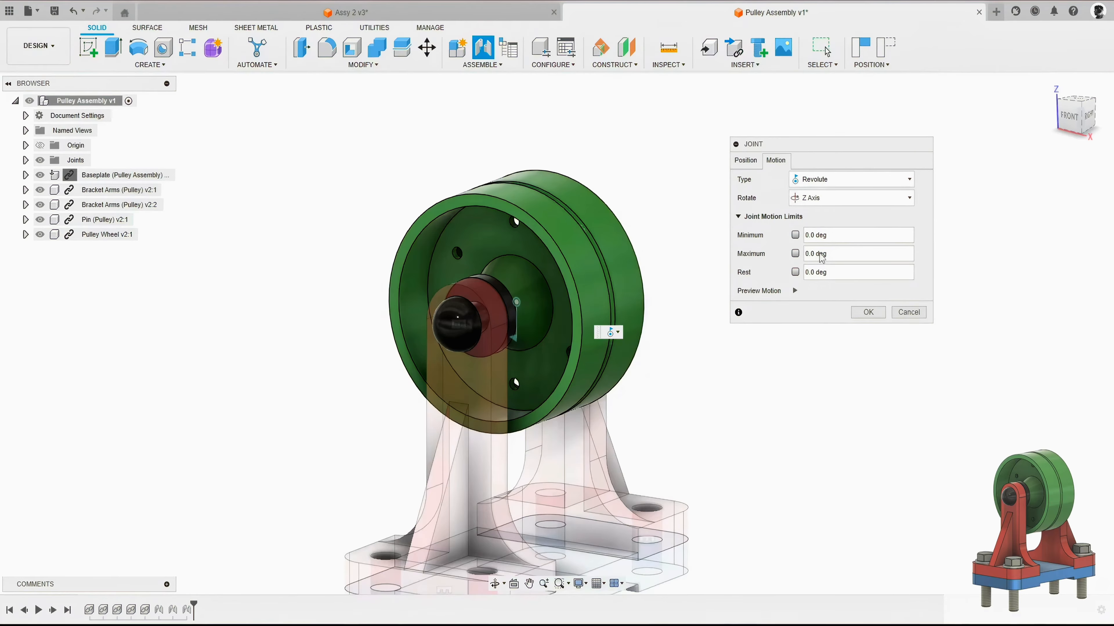
left_click(795, 253)
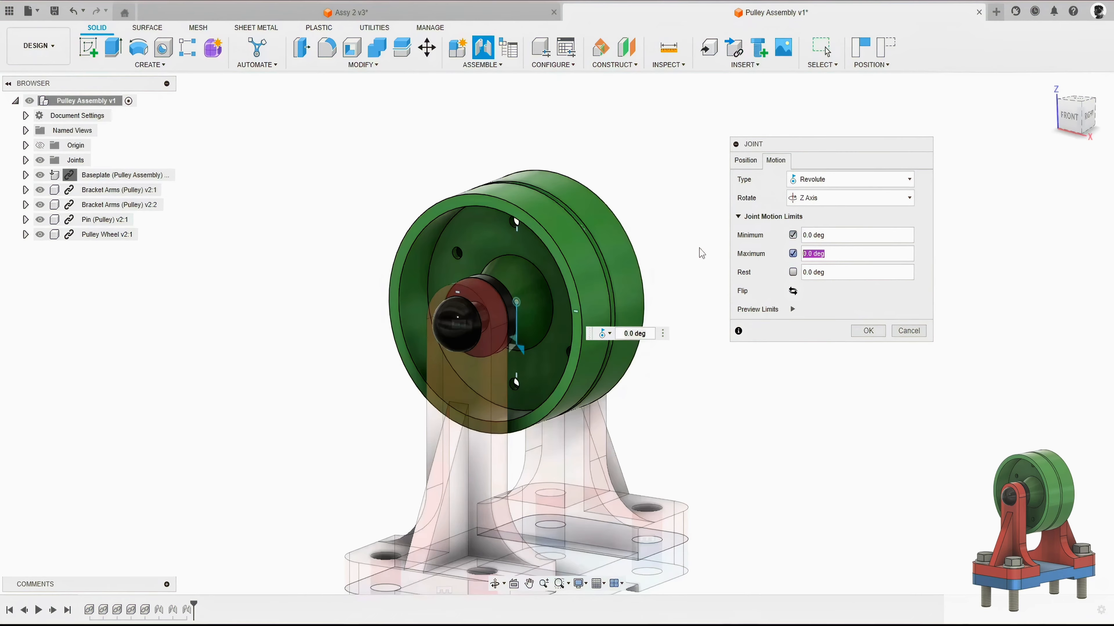
type("180")
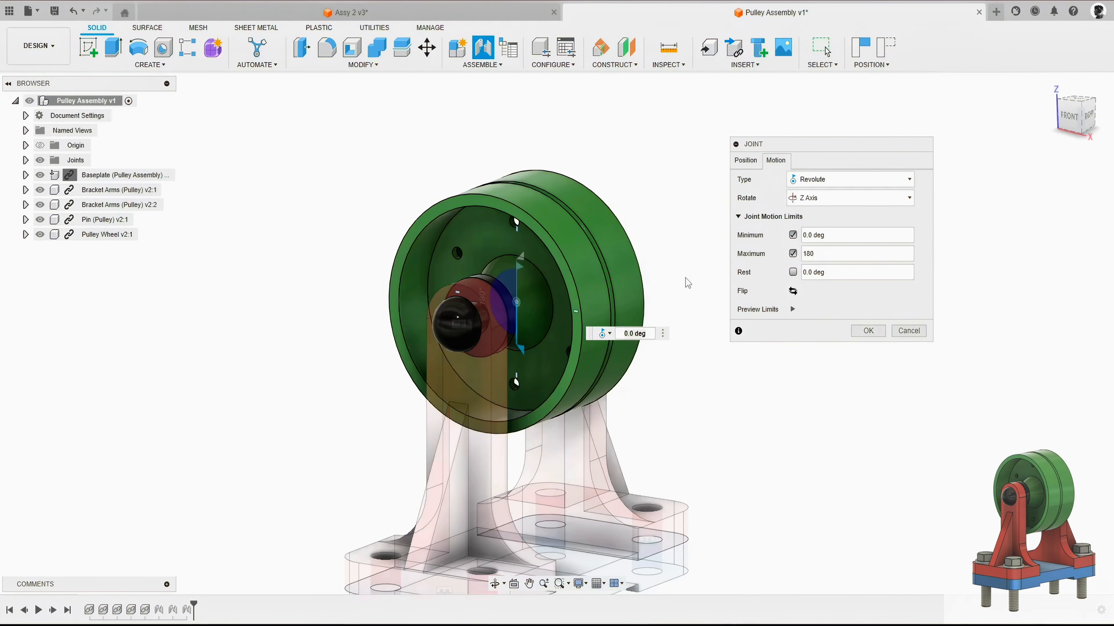
left_click(793, 309)
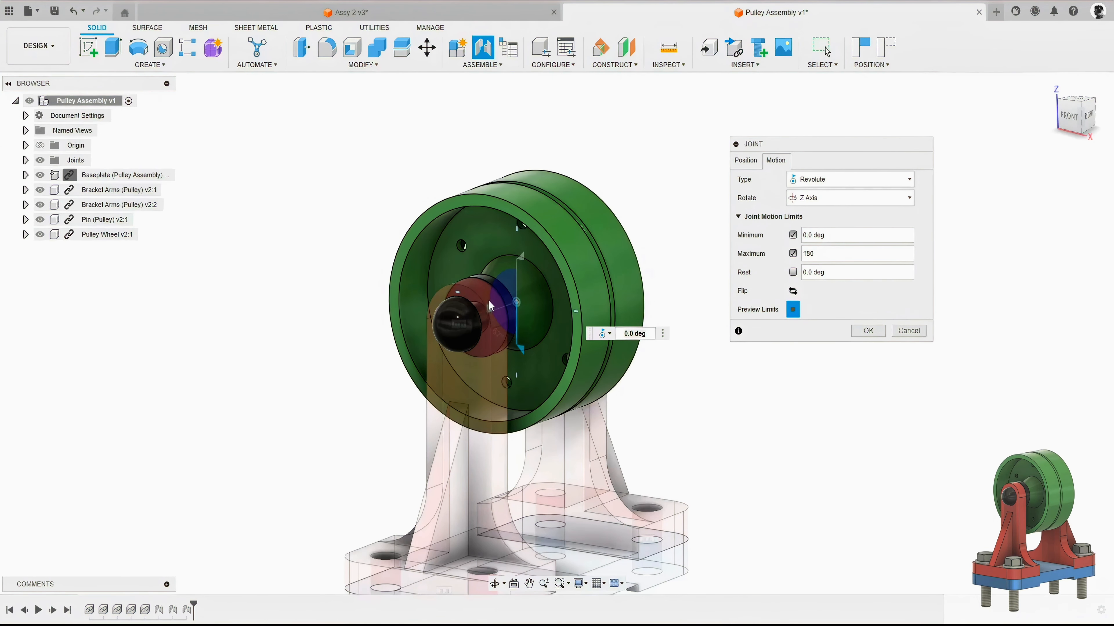
left_click(793, 235)
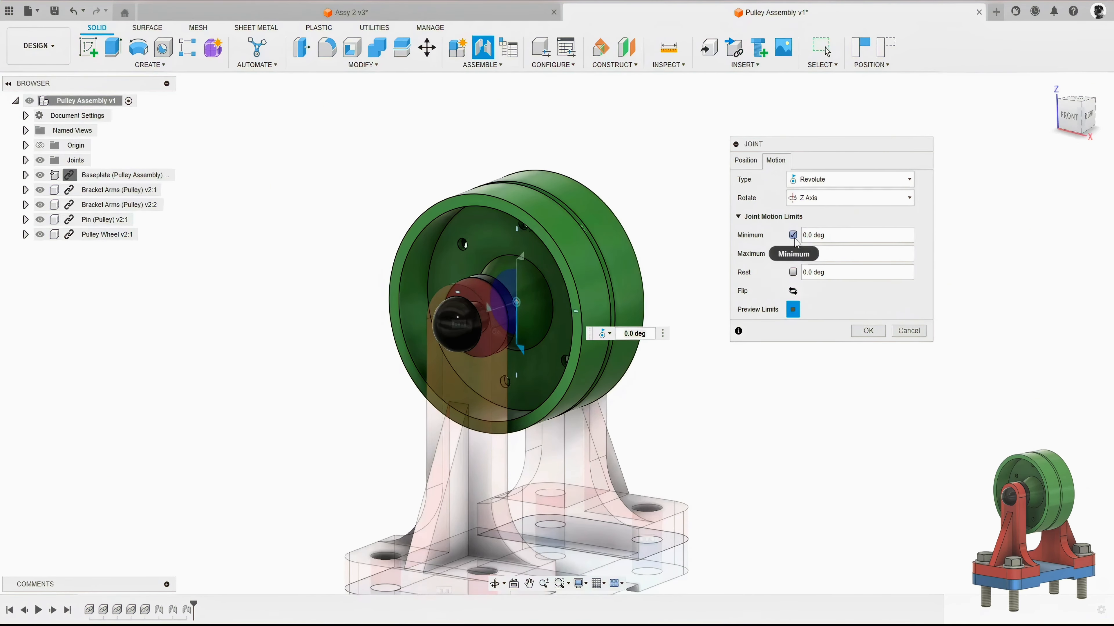
left_click(793, 254)
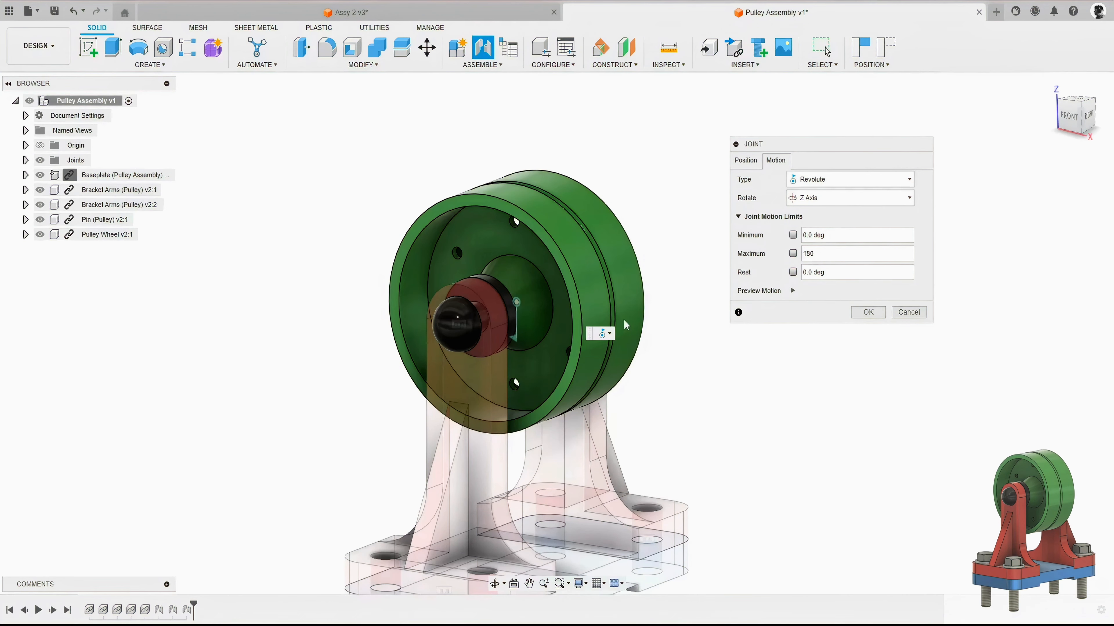
- Preview the wheel's unlimited rotation on the pin, accept the revolute joint, and return to the home view
left_click(793, 291)
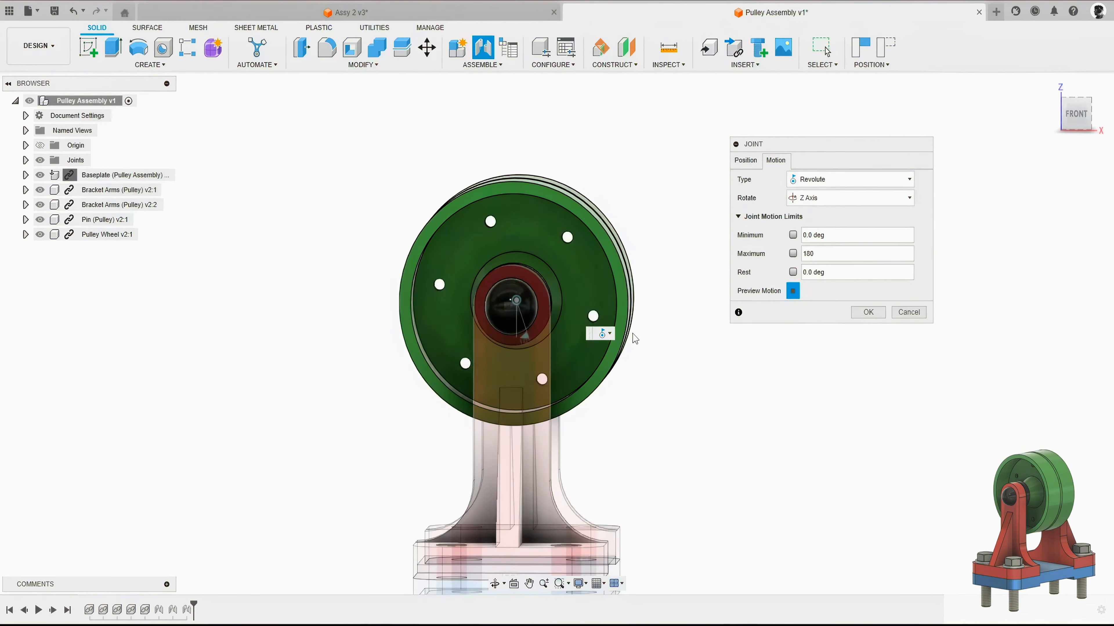
left_click(868, 312)
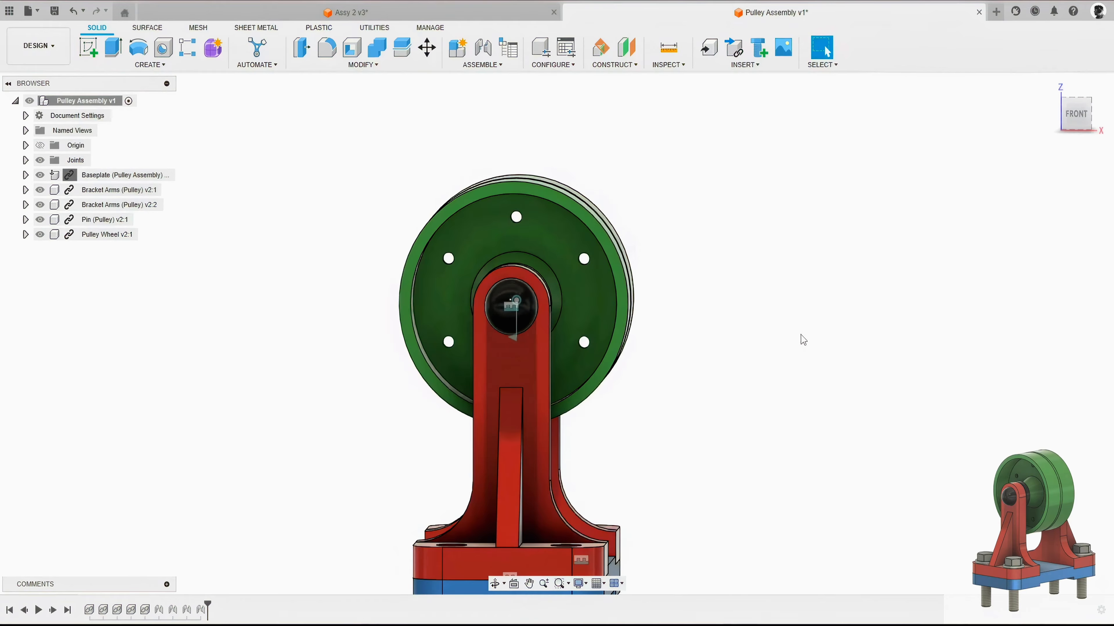
scroll(736, 346, "down", 2)
left_click(1052, 89)
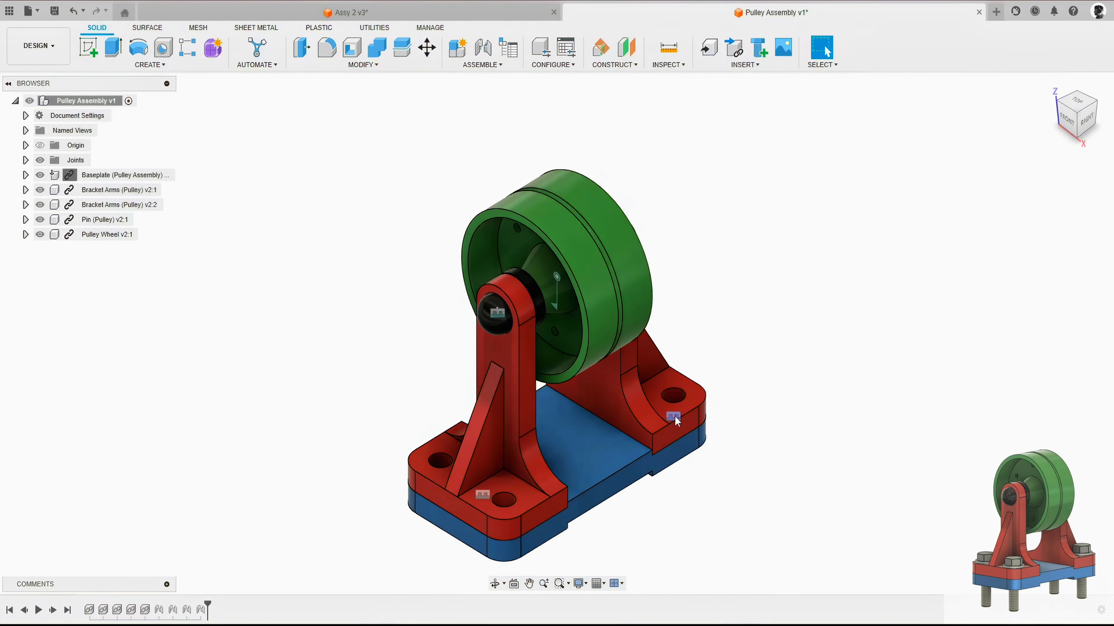
- Open the rigid joint between the front bracket arm and baseplate for editing, review its motion type, and cancel the edit
right_click(480, 496)
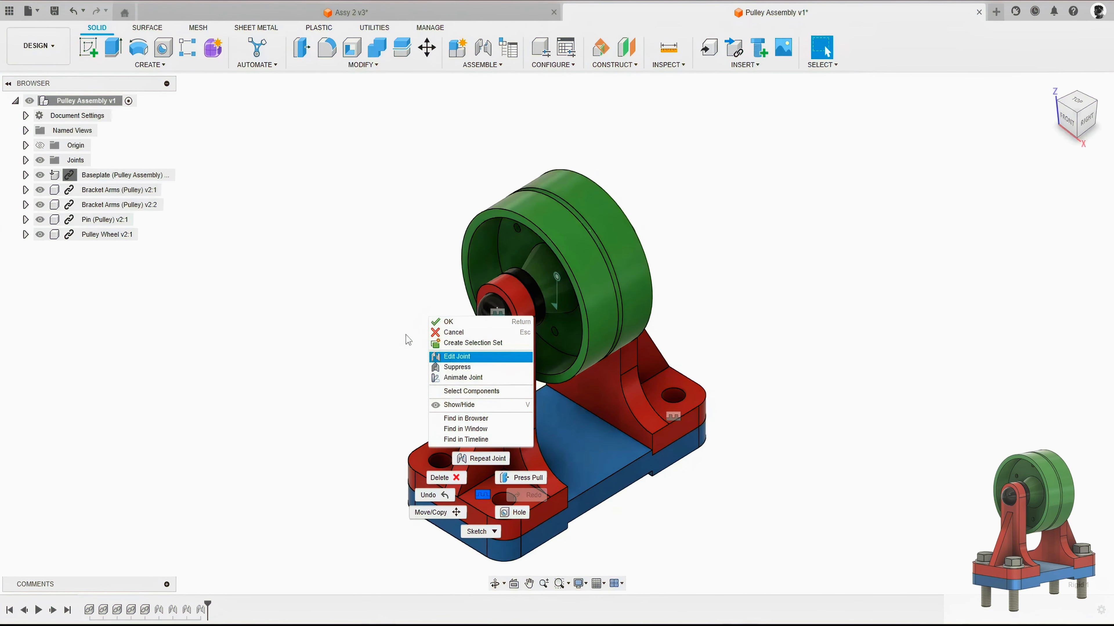
left_click(406, 335)
right_click(555, 275)
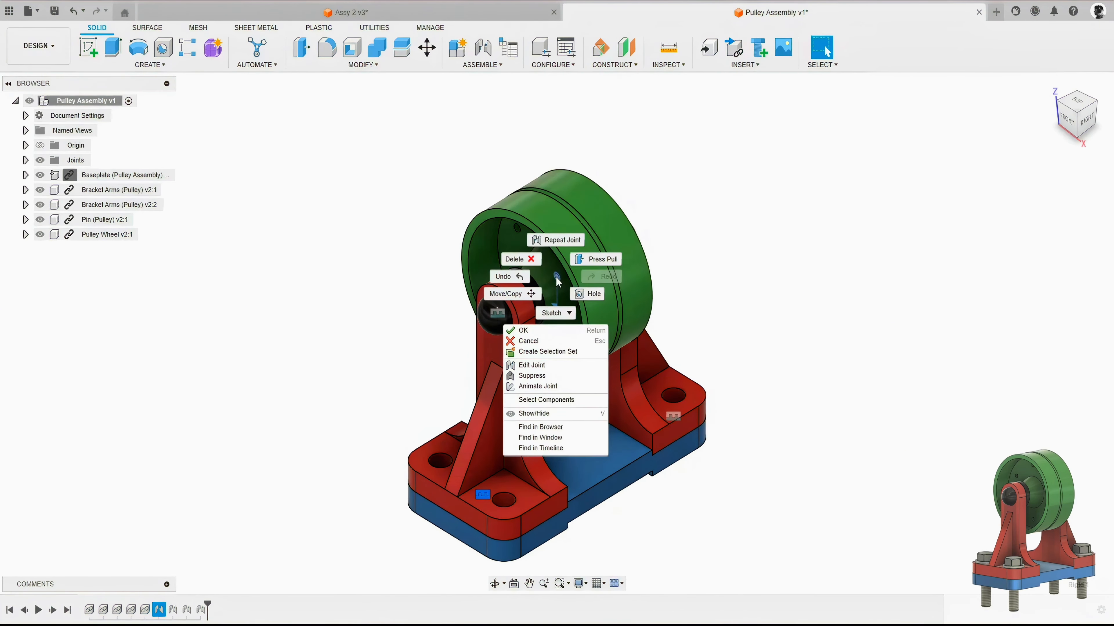
left_click(527, 371)
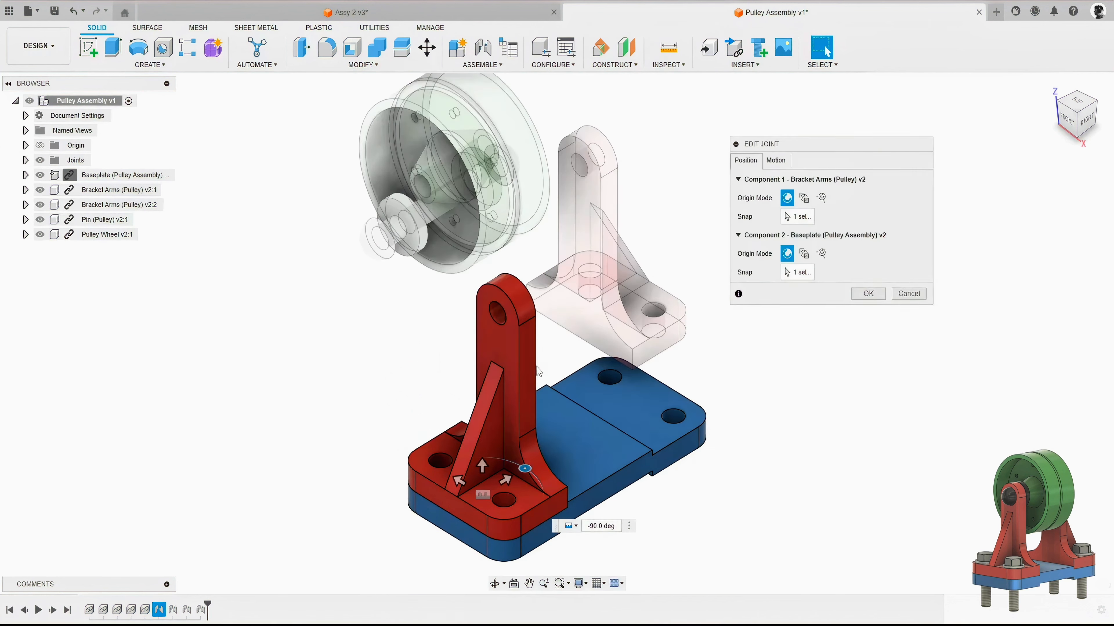
left_click(777, 160)
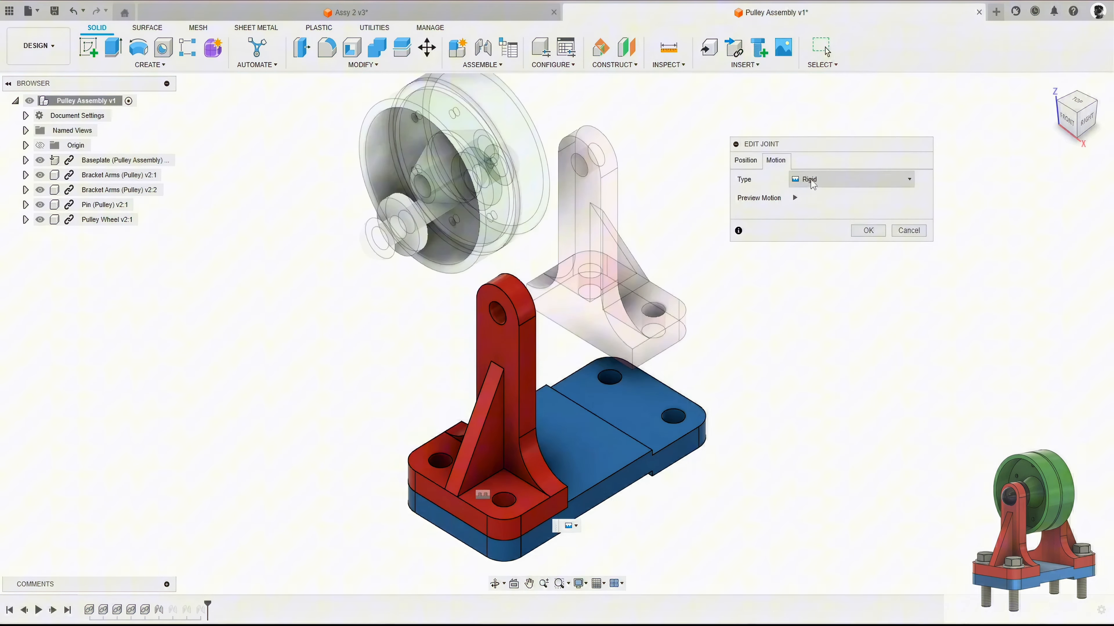
left_click(826, 186)
left_click(833, 195)
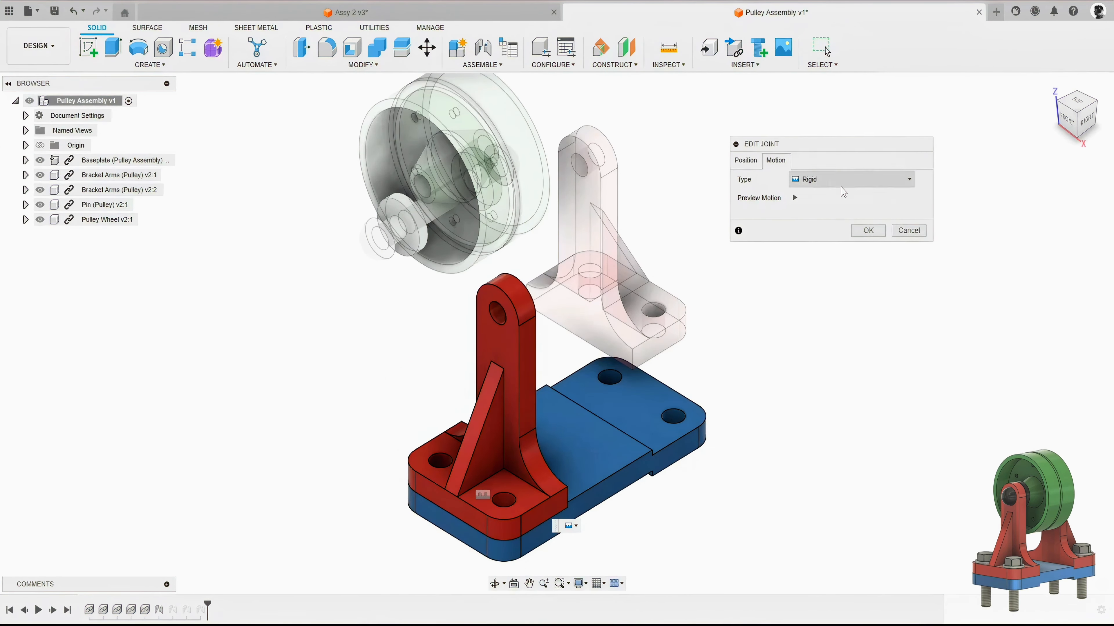
left_click(908, 230)
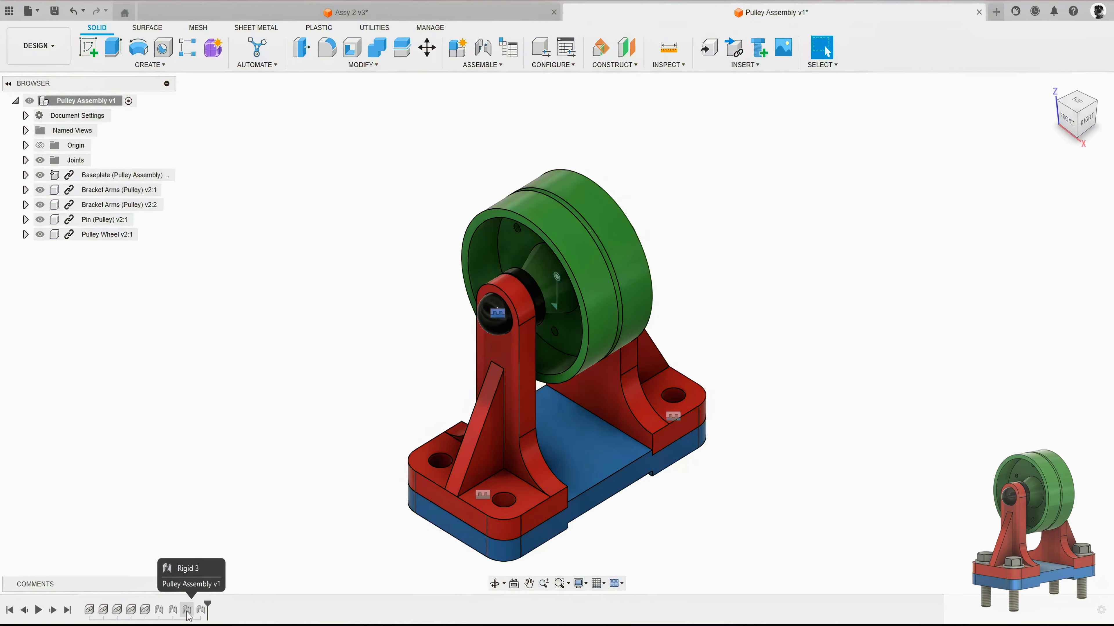
- Select the pulley wheel's revolute joint in the design history and review its available editing options
left_click(206, 614)
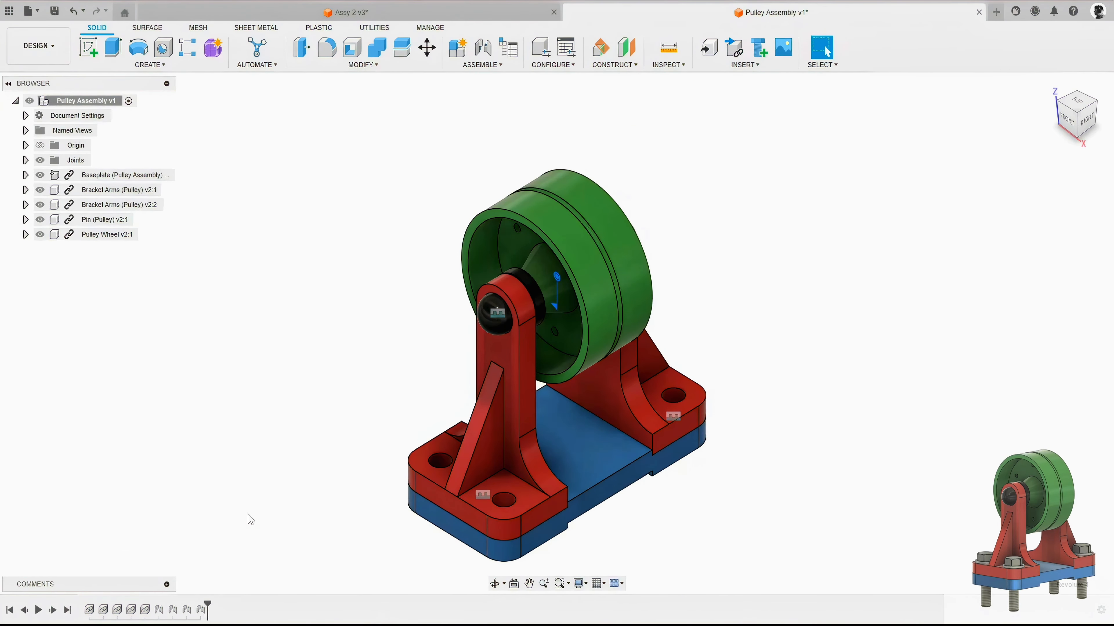
right_click(202, 610)
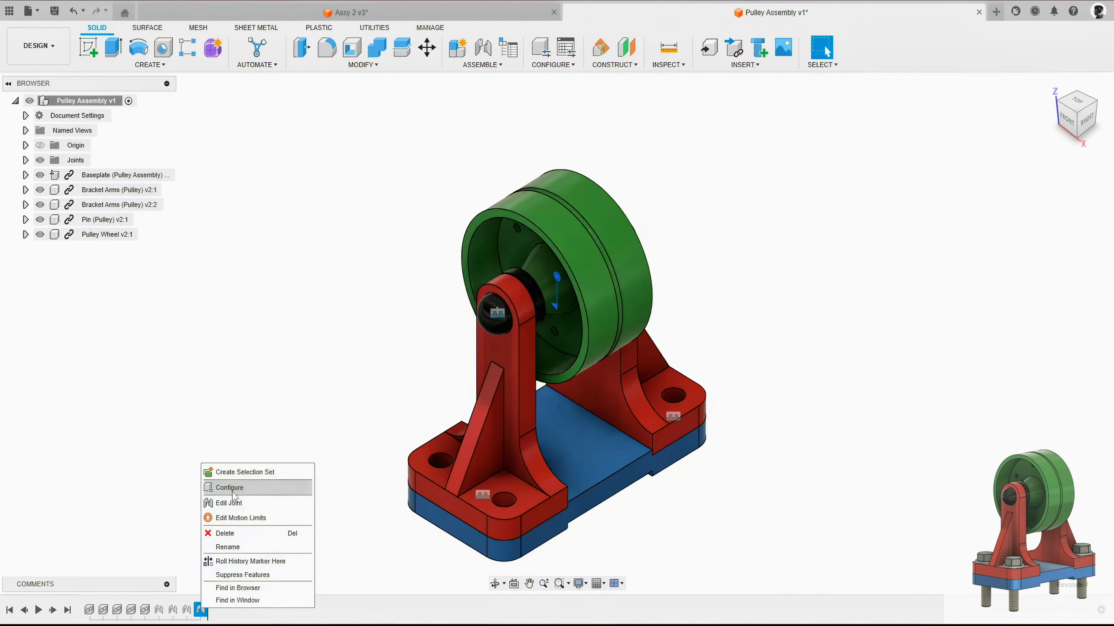
left_click(158, 499)
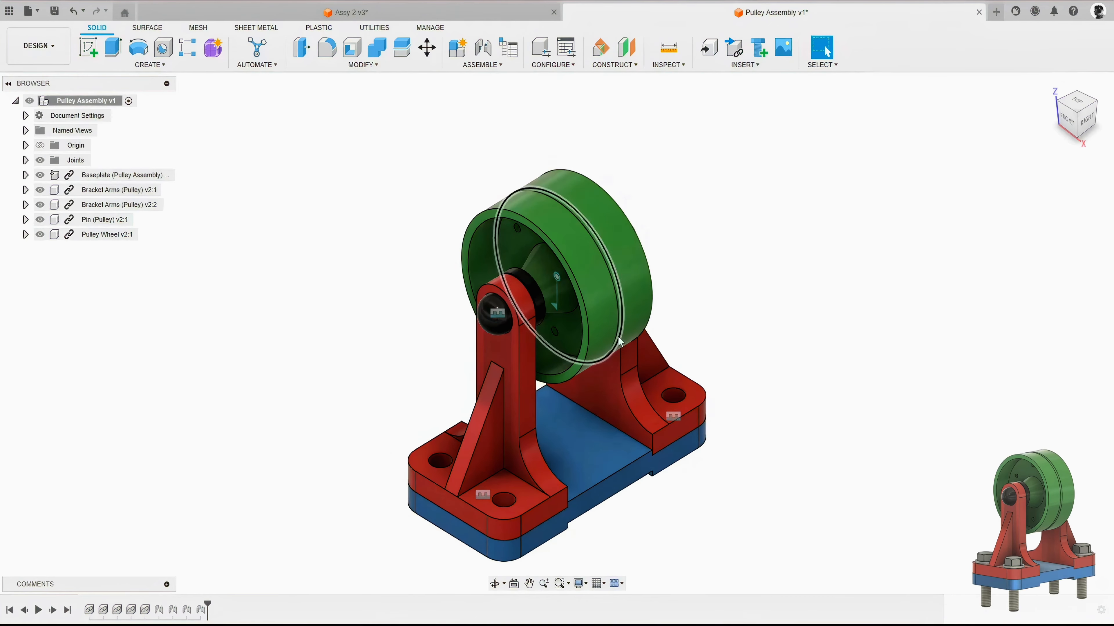
- Hide all joint symbols in the assembly by switching off object visibility for Joints
left_click(580, 583)
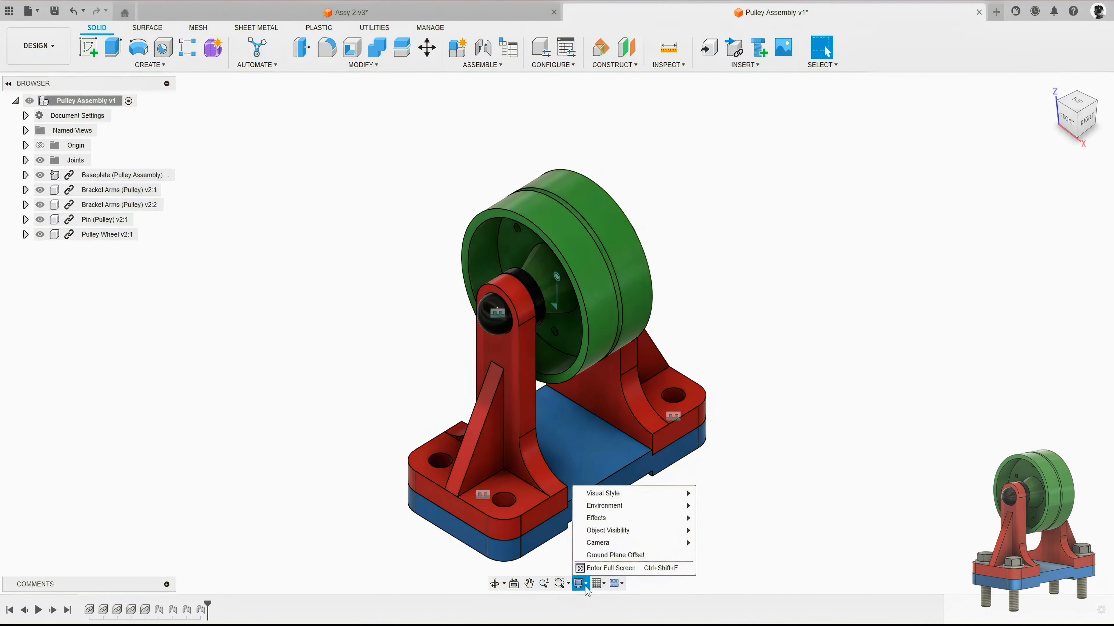
mouse_move(626, 534)
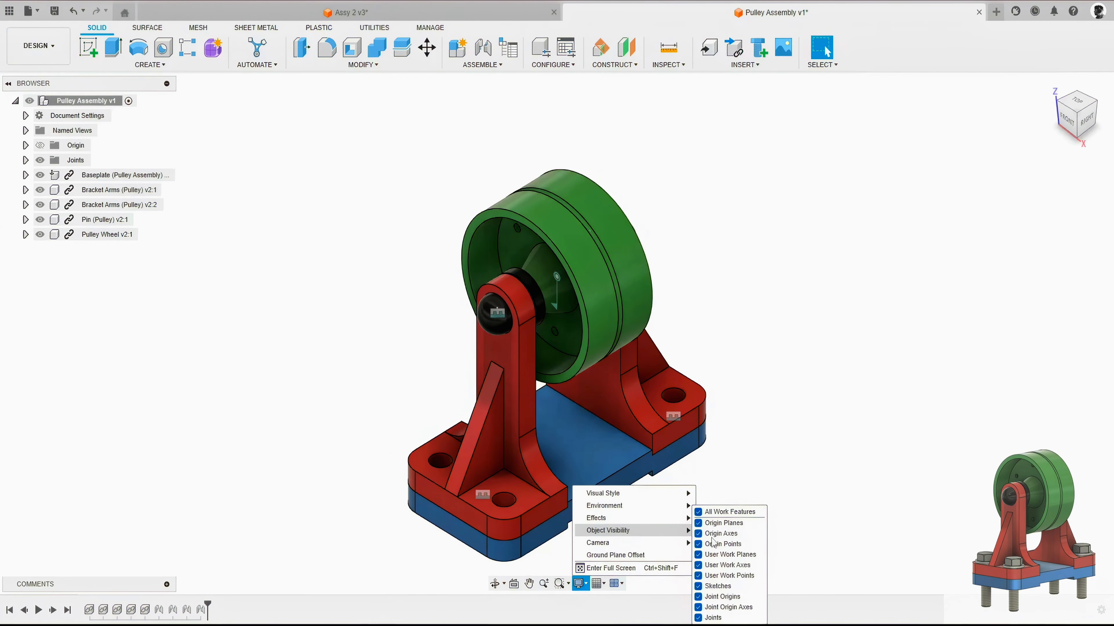
left_click(699, 618)
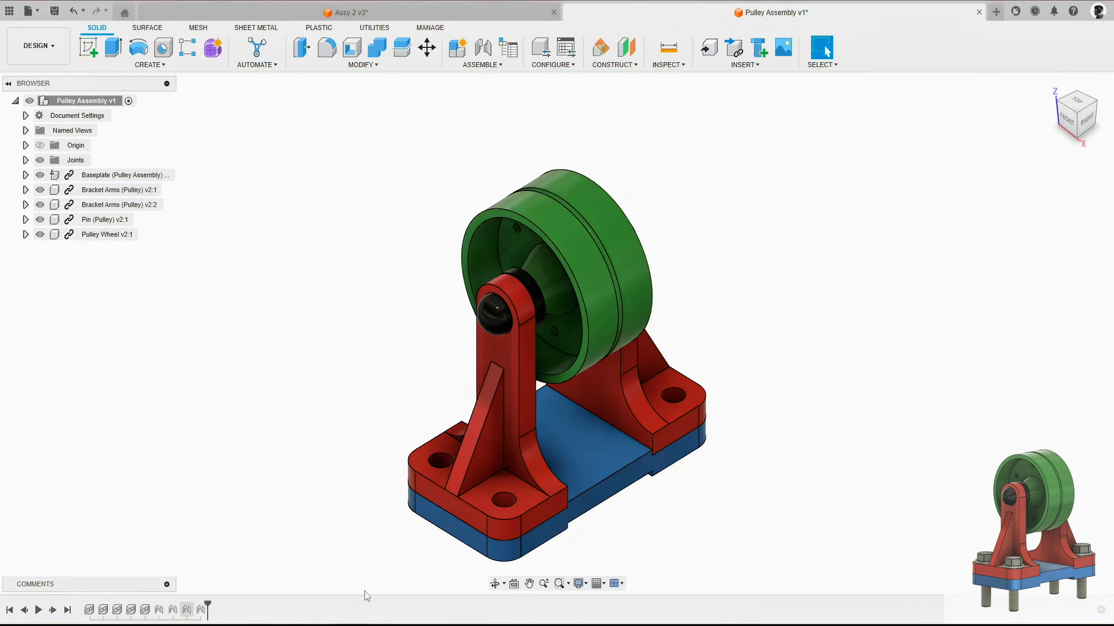
- Show the joint symbols in the assembly again by switching object visibility for Joints back on
left_click(586, 584)
mouse_move(625, 531)
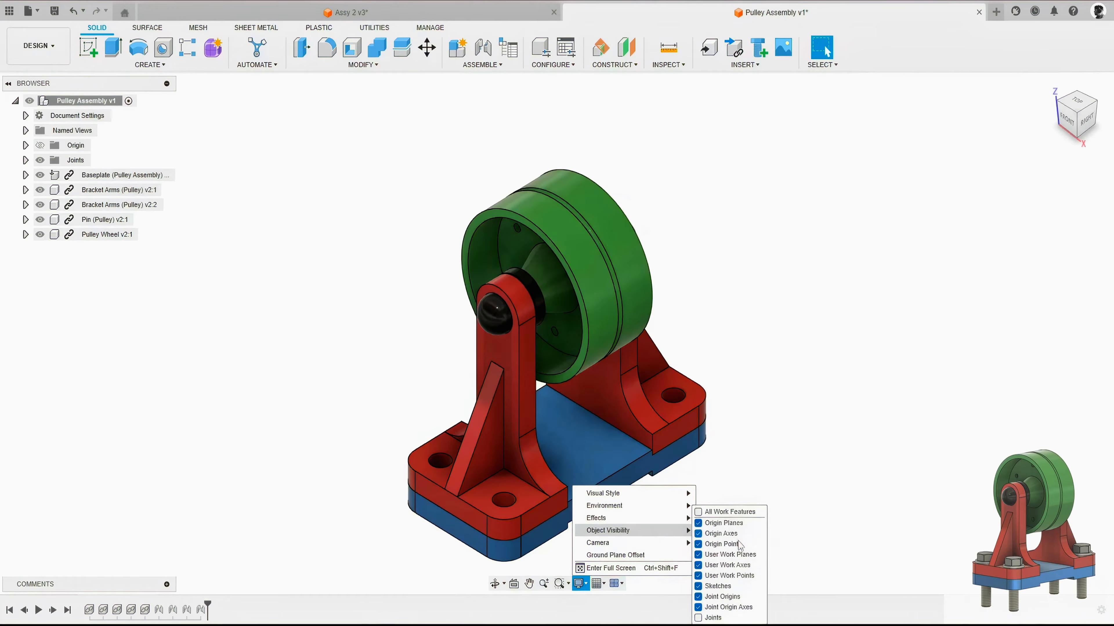
left_click(723, 617)
left_click(806, 342)
middle_click_drag(813, 335, 791, 313)
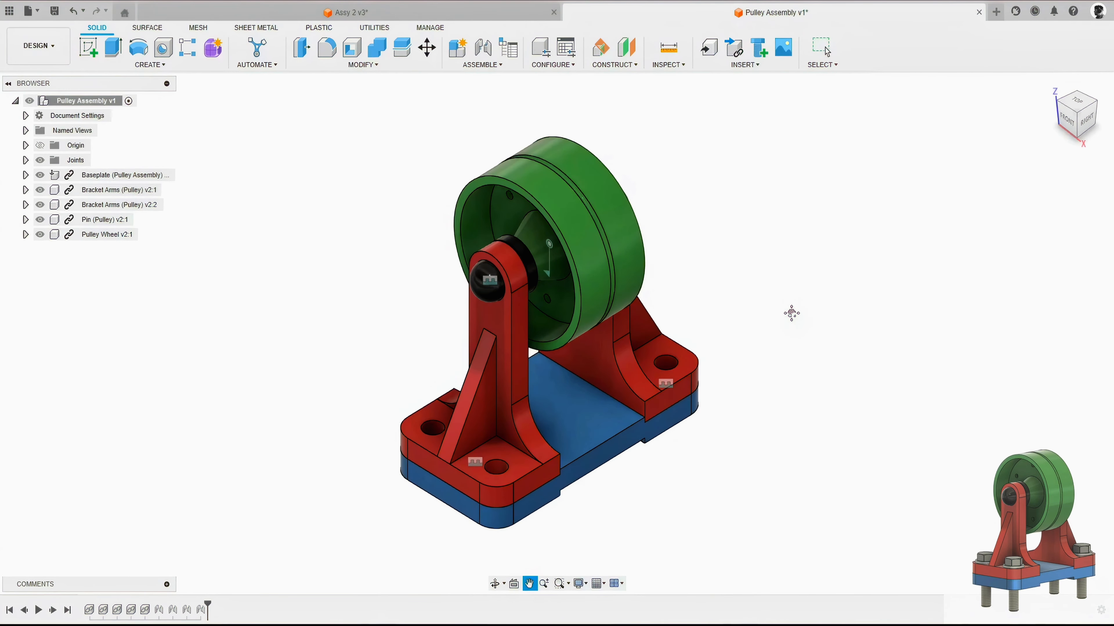